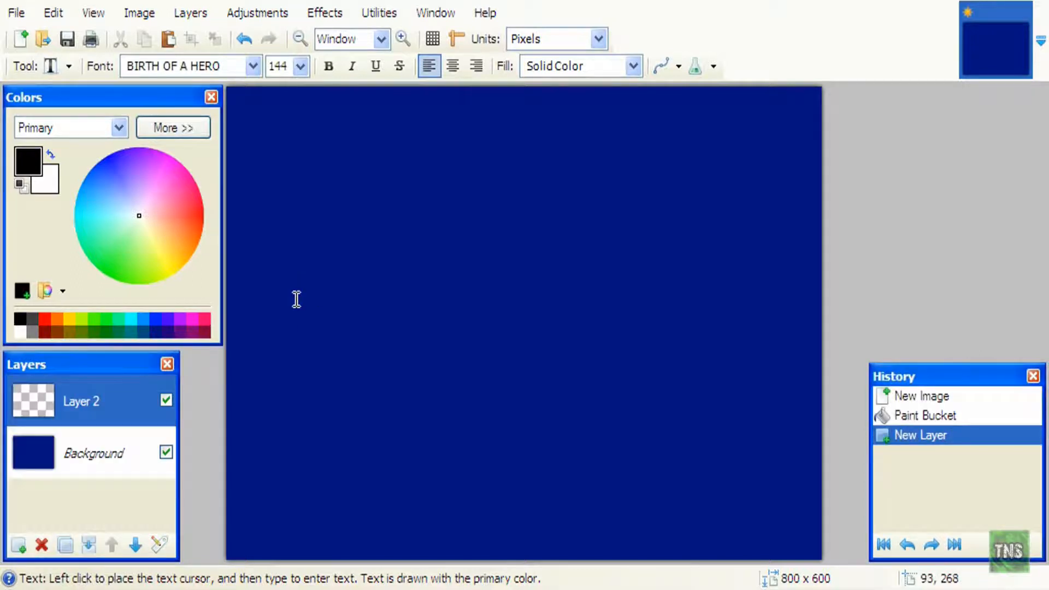
- Type 'TeamNS' in black BIRTH OF A HERO 144 text, centre it, and duplicate the layer
left_click(273, 290)
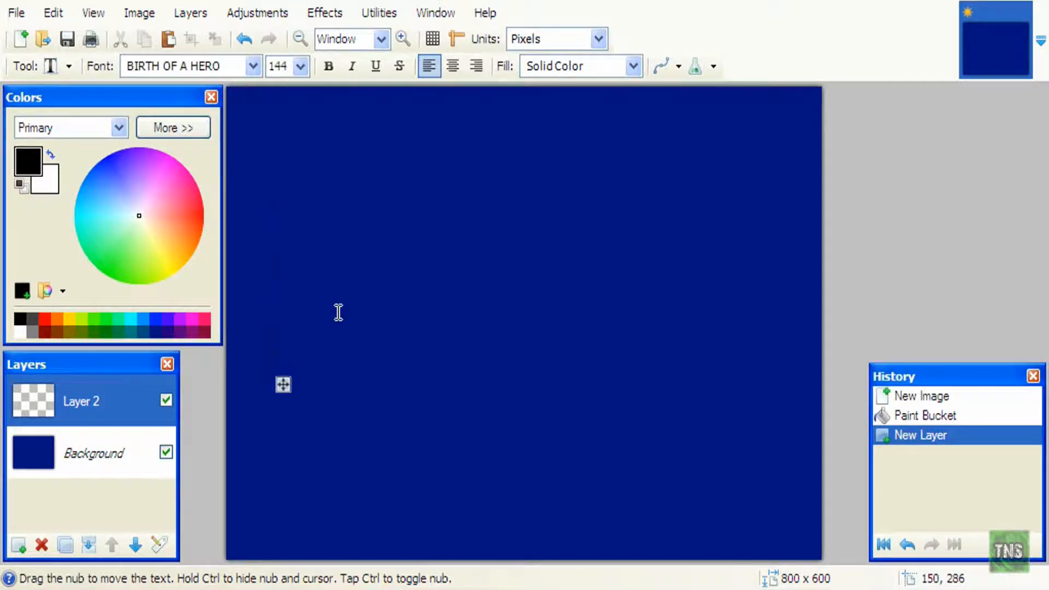
type("T")
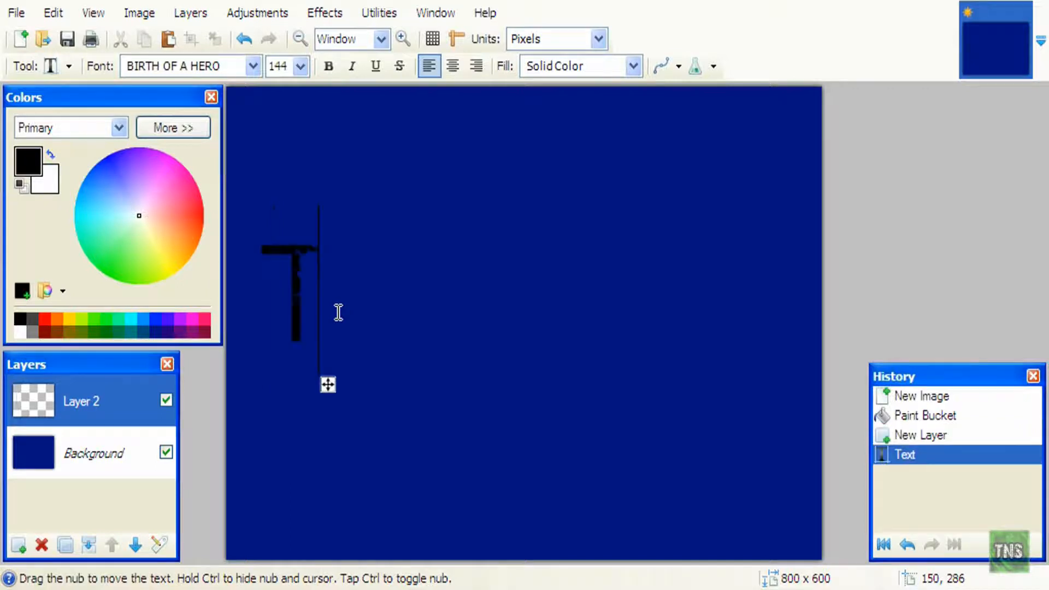
type("eamNS")
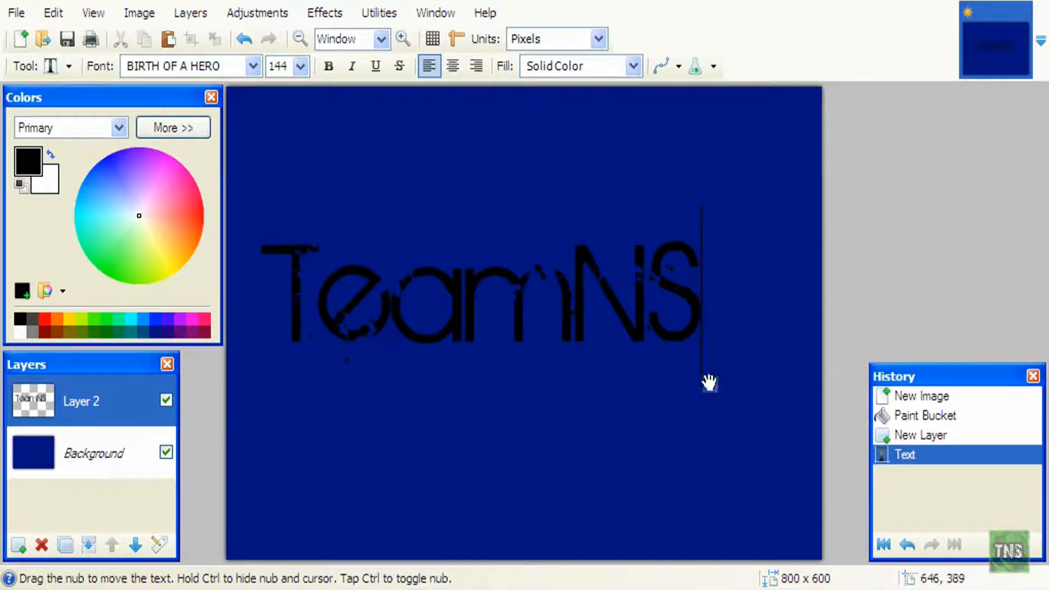
left_click_drag(711, 388, 738, 406)
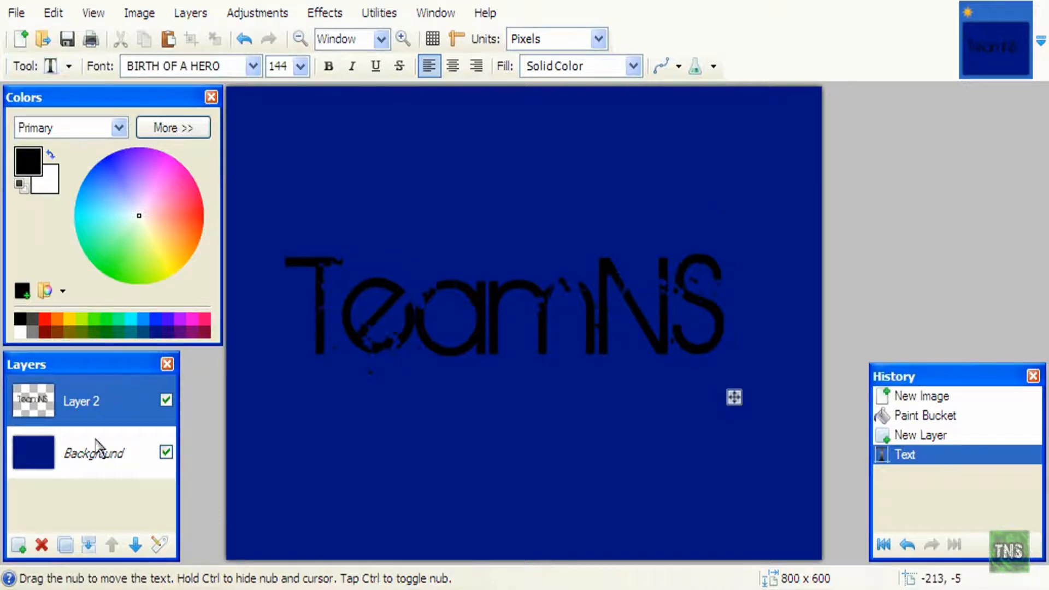
left_click(65, 545)
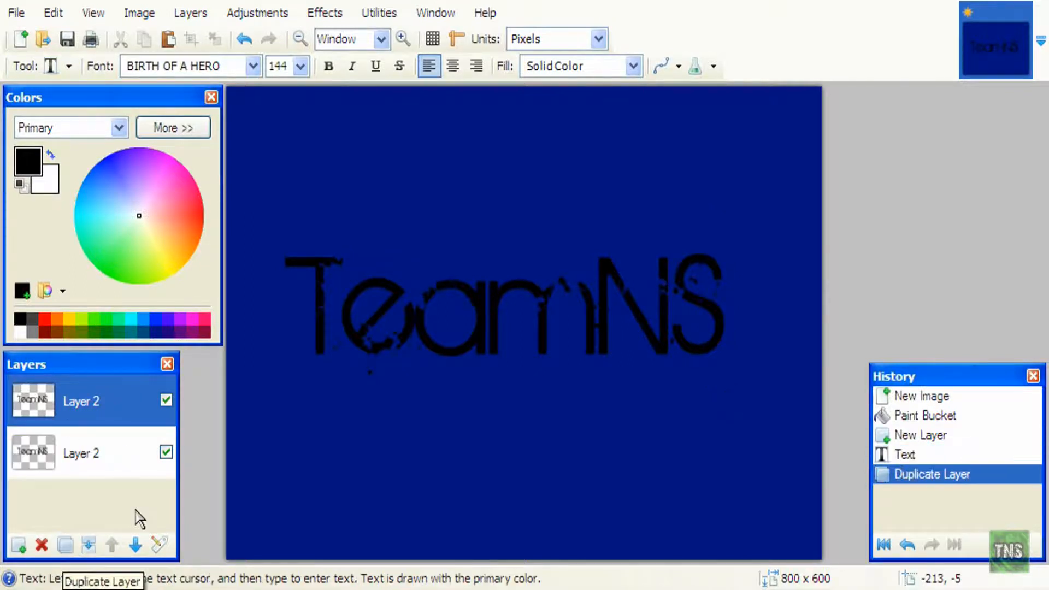
- Draw a white Line / Curve straight across the TeamNS text
left_click(68, 67)
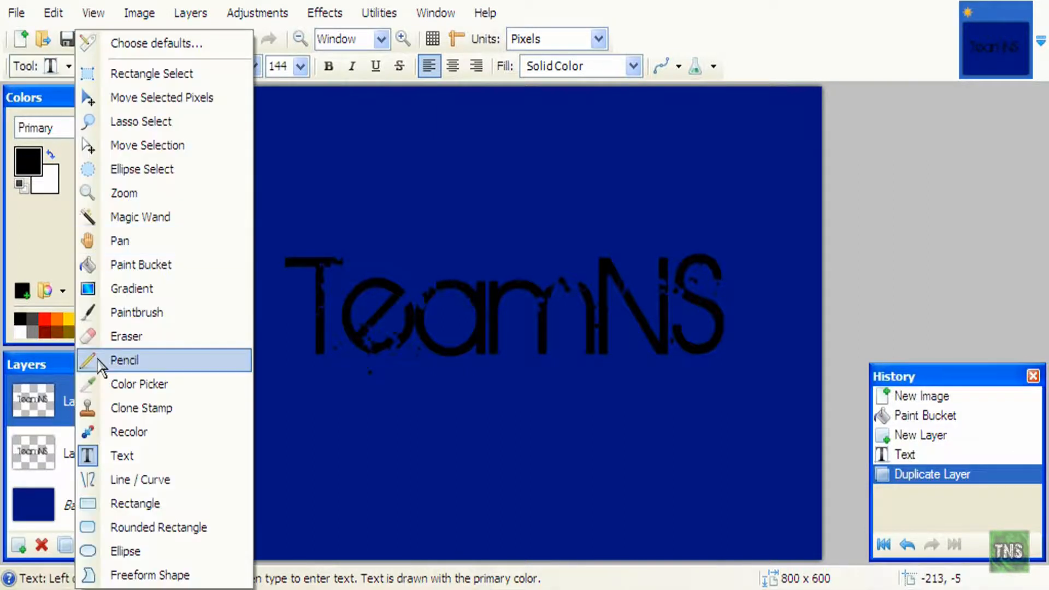
left_click(136, 477)
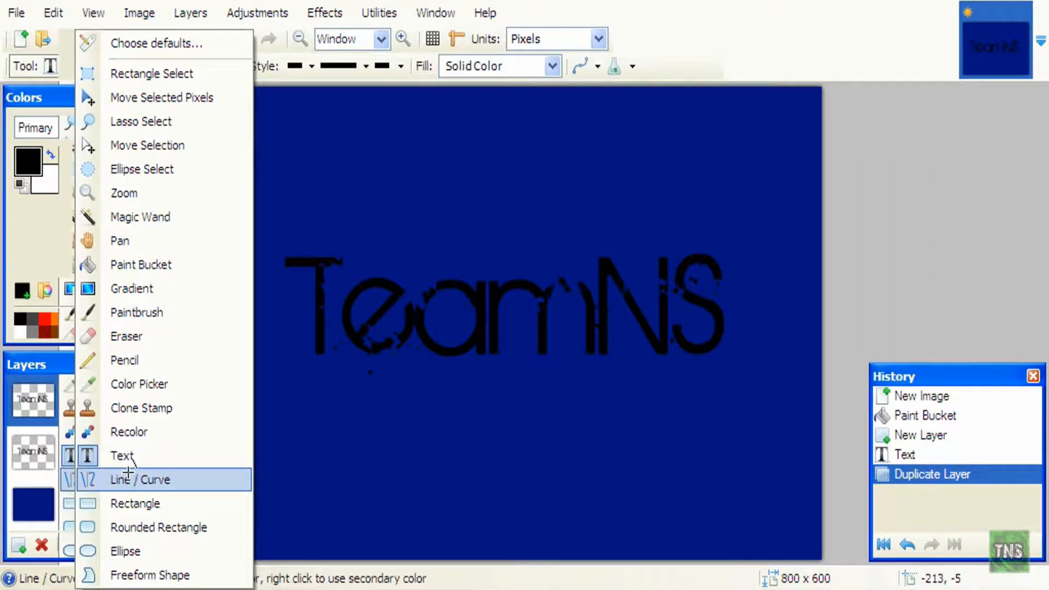
left_click(18, 331)
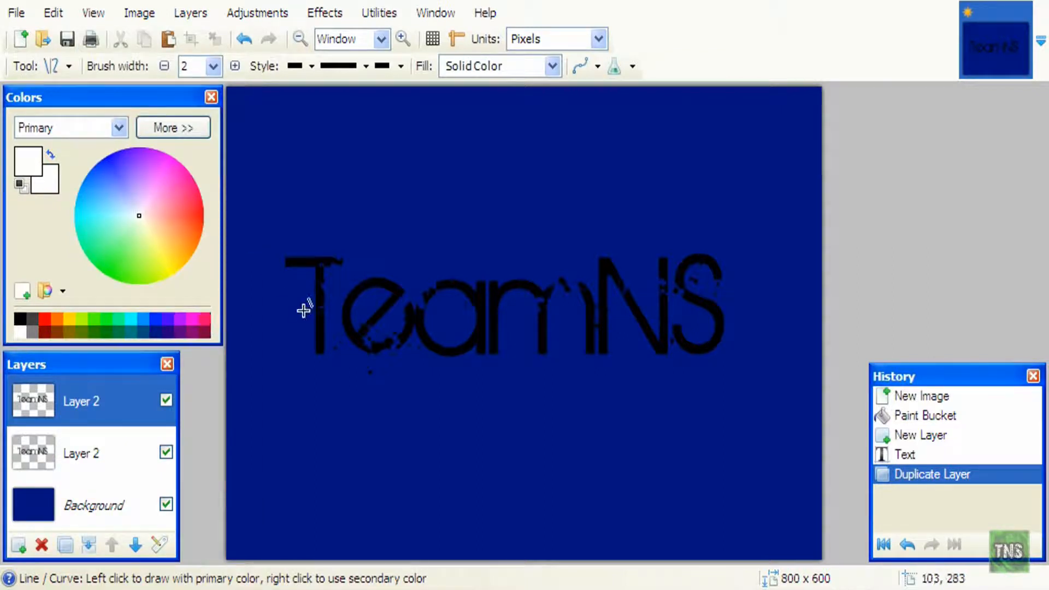
left_click_drag(261, 313, 770, 241)
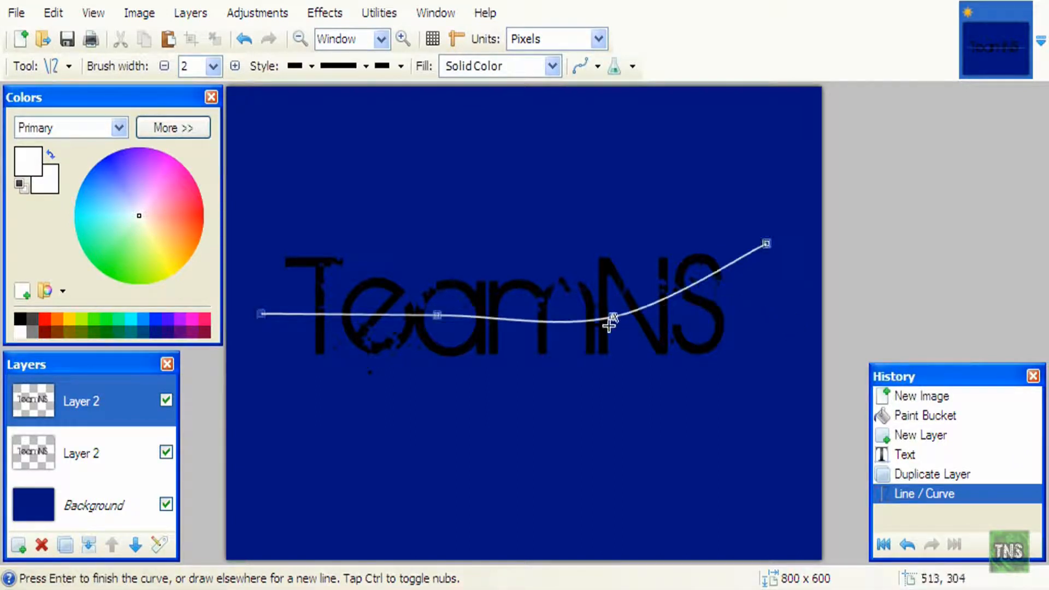
- Bend the white line into a wave passing under and over the letters
left_click_drag(612, 323, 594, 338)
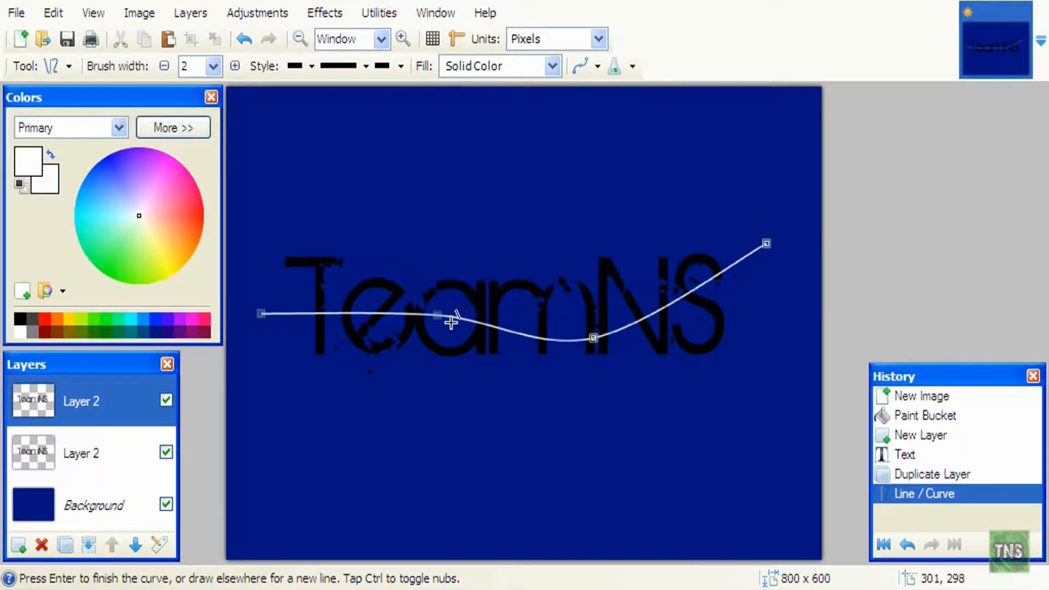
left_click_drag(436, 311, 445, 291)
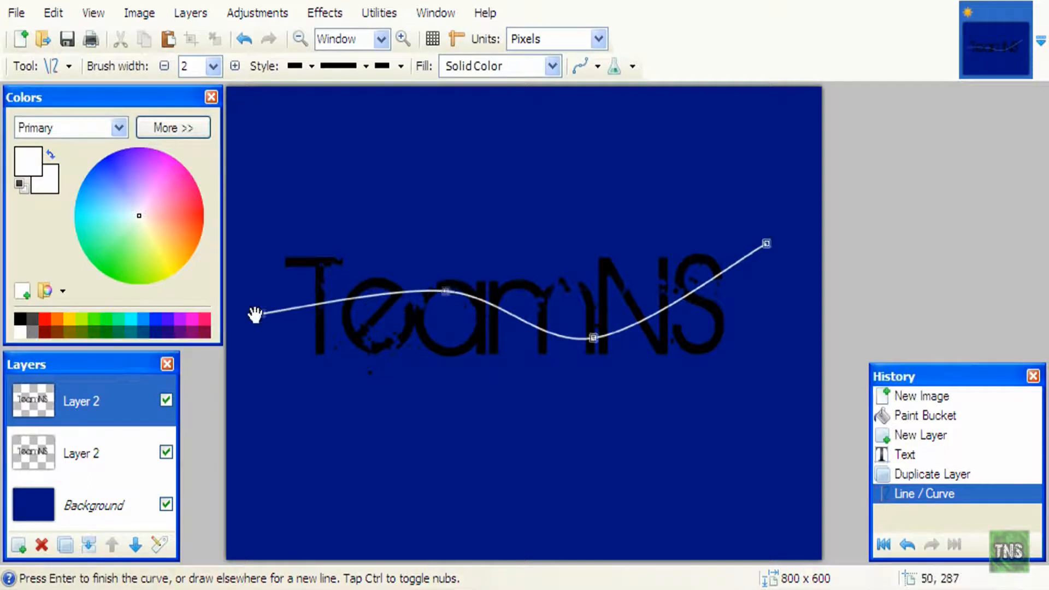
left_click_drag(265, 316, 261, 382)
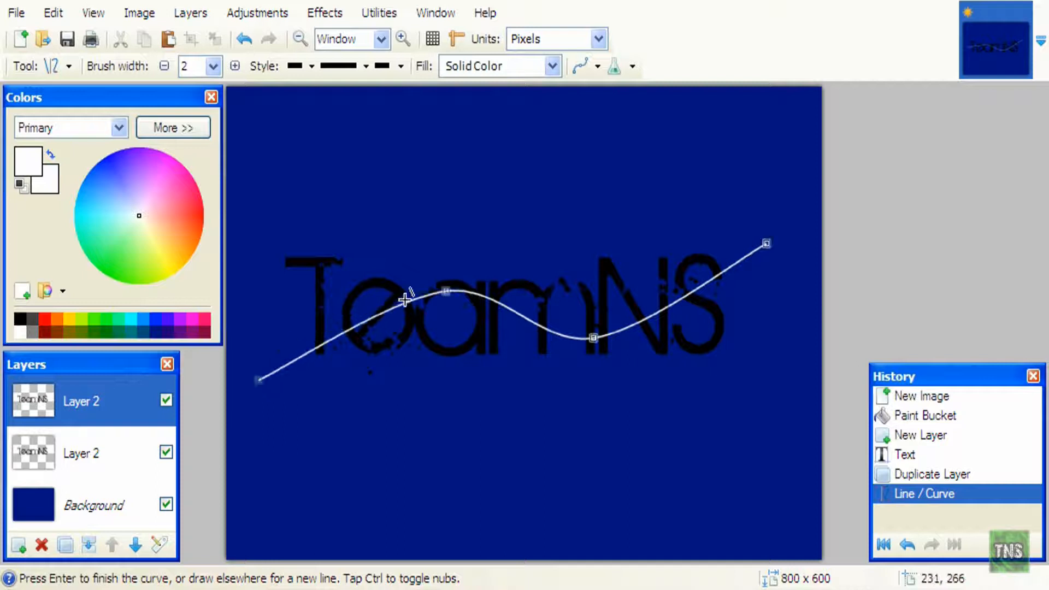
left_click_drag(446, 295, 396, 298)
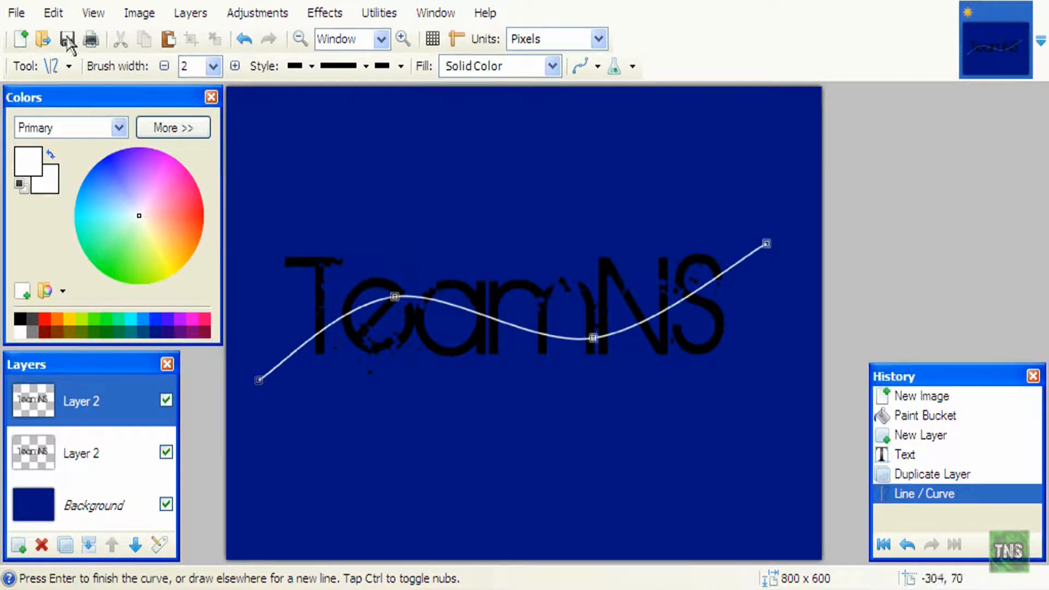
- With the Magic Wand, select the parts of T, e, a and m above the curve
left_click(69, 66)
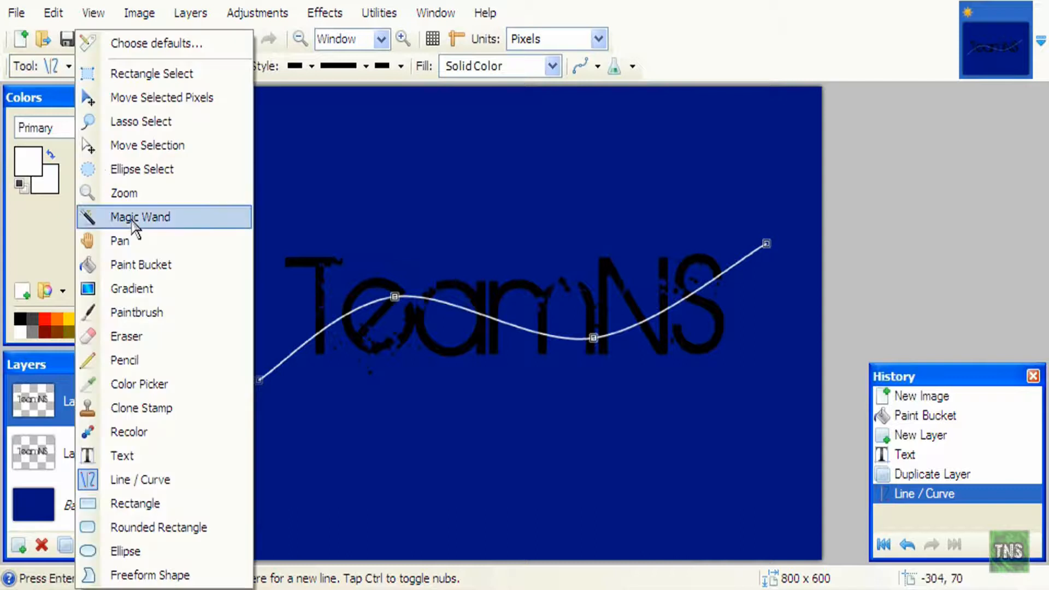
left_click(133, 218)
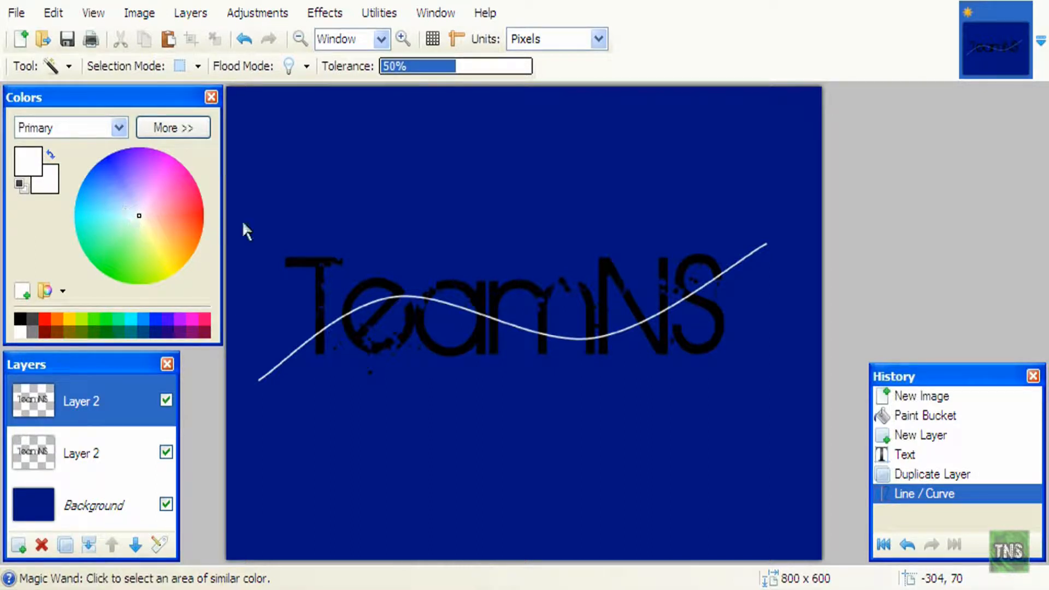
left_click(308, 260)
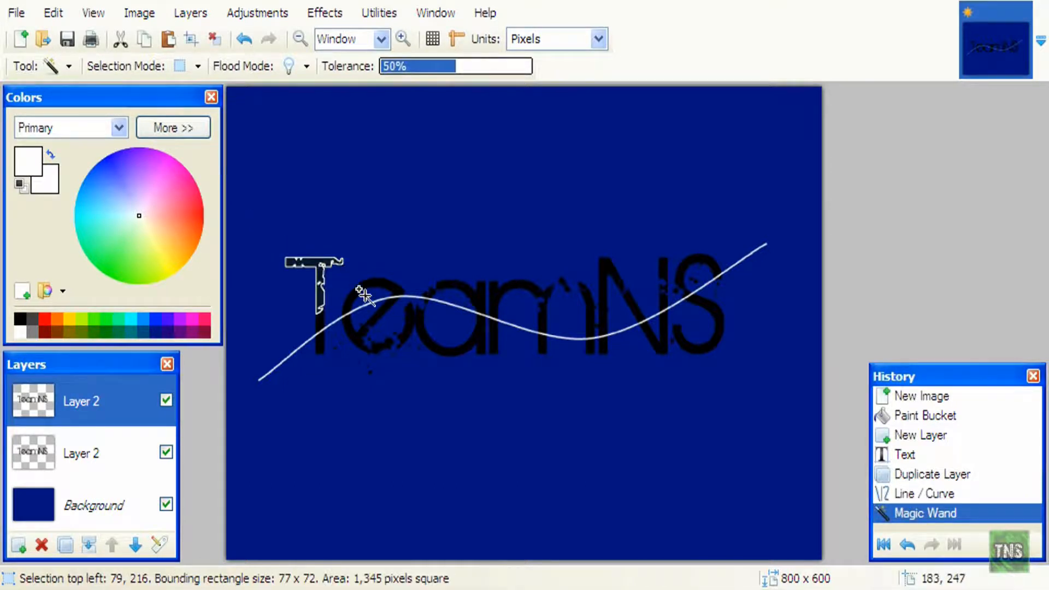
left_click(321, 324)
left_click(351, 295)
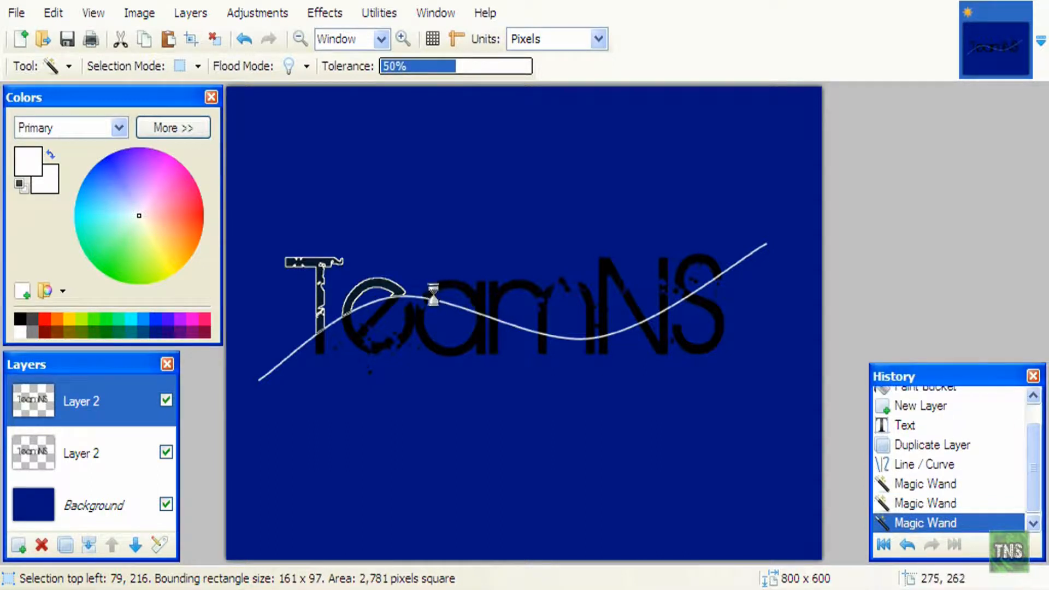
left_click(448, 284)
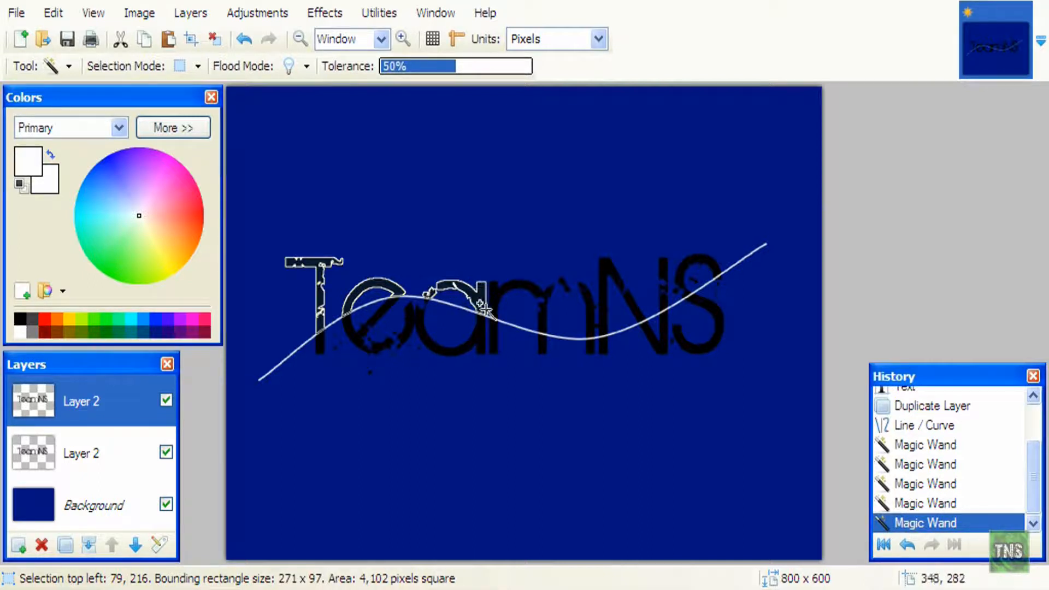
left_click(492, 296)
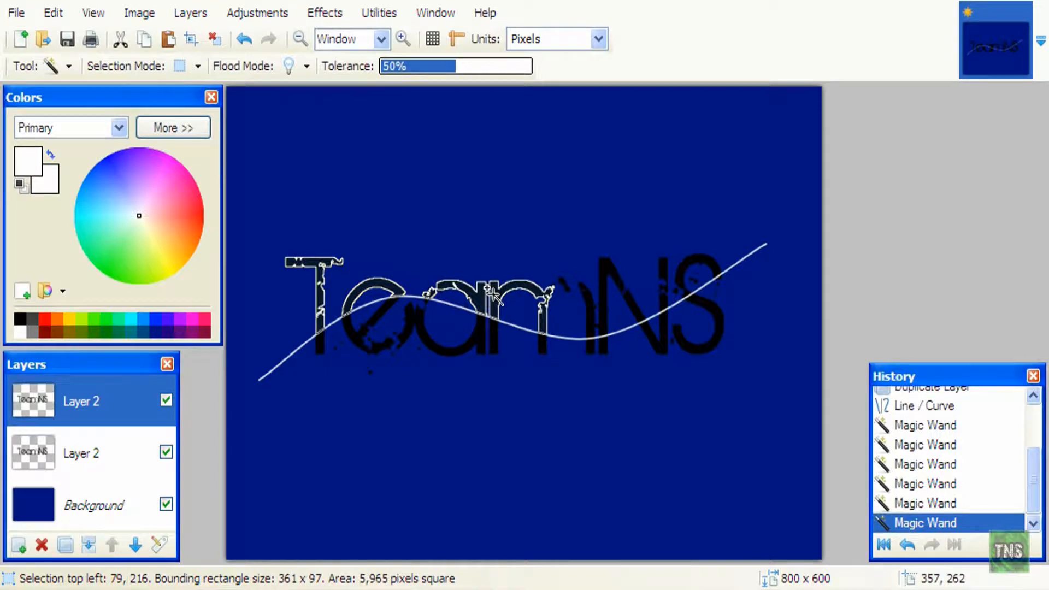
left_click(560, 282)
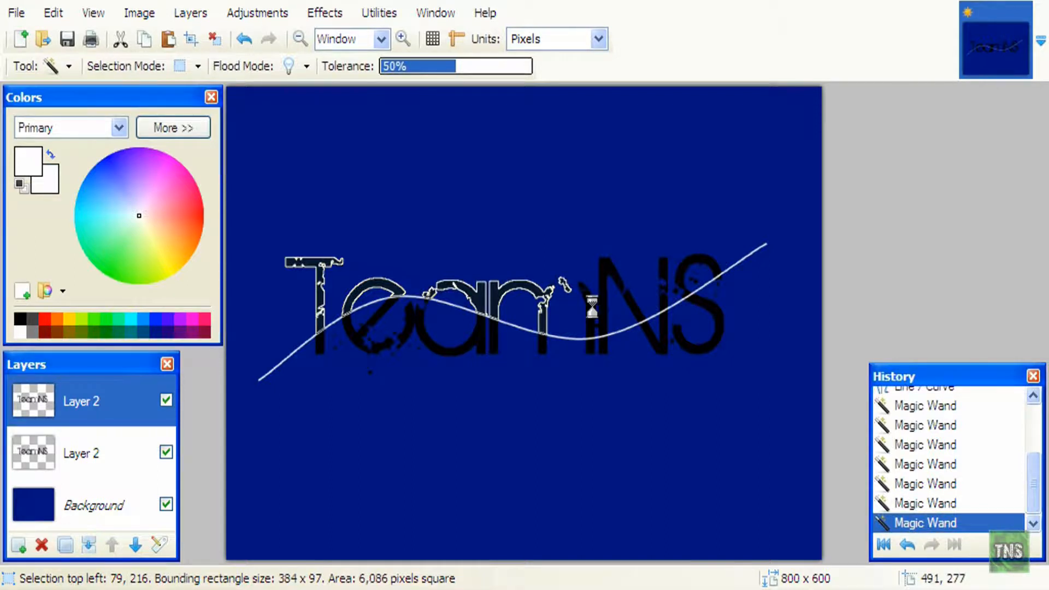
- Add the upper pieces of the N and S, including small specks, to the selection
left_click(588, 302)
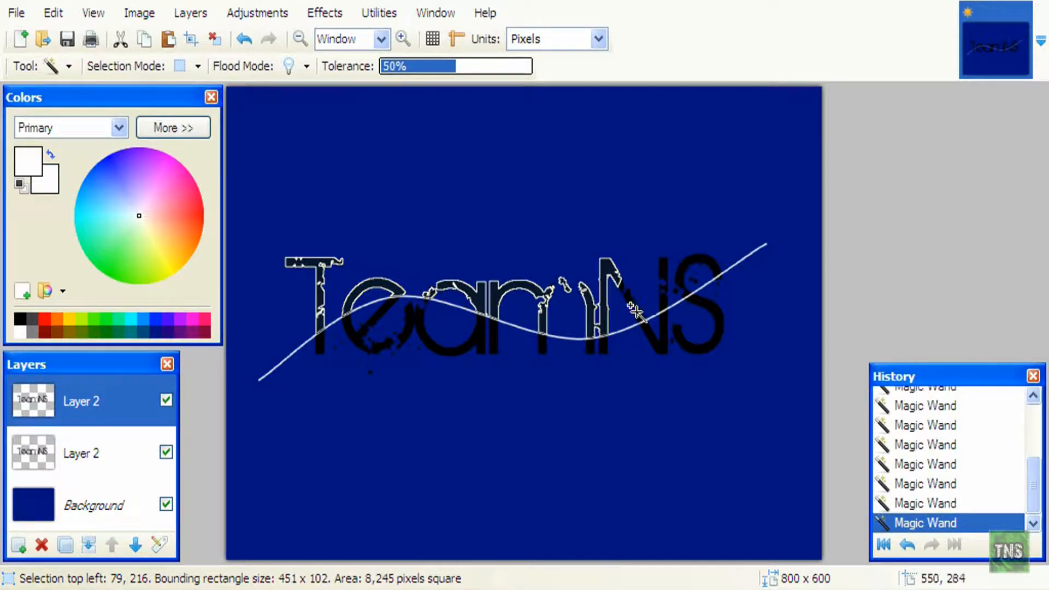
left_click(636, 311, "ctrl")
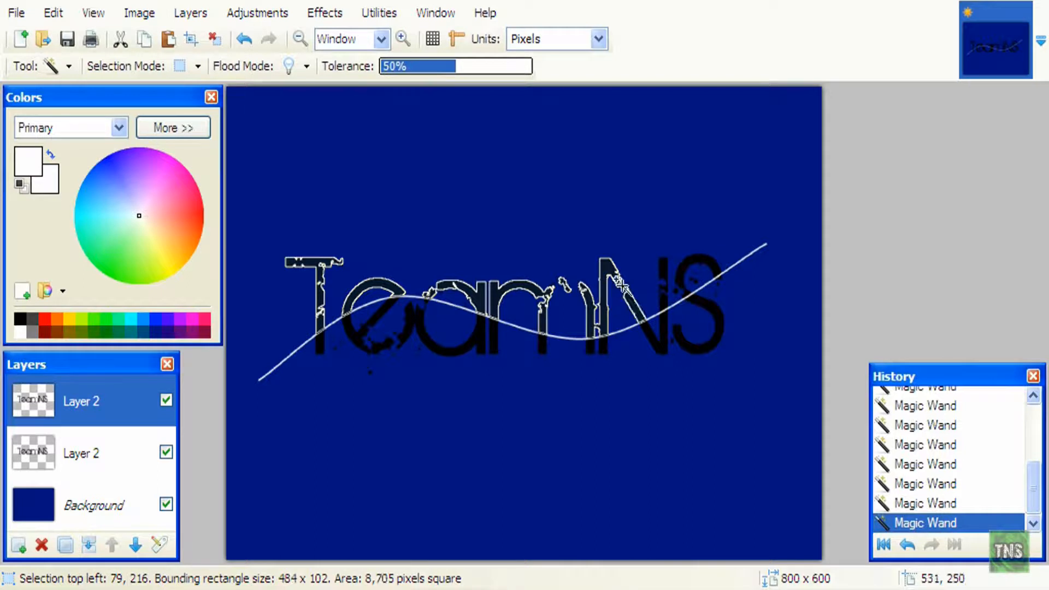
left_click(681, 285, "ctrl")
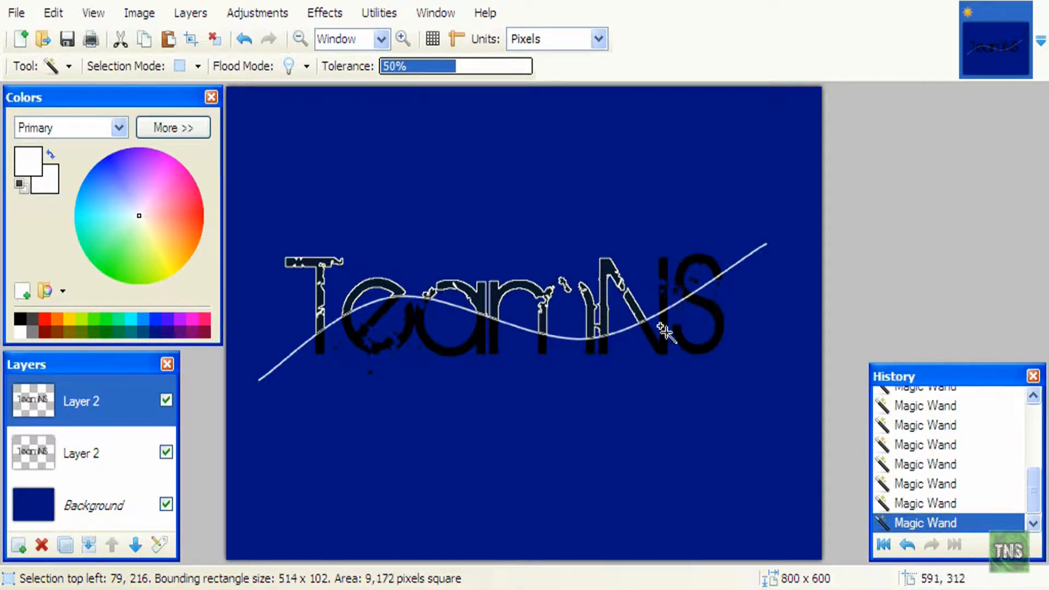
left_click(661, 299, "ctrl")
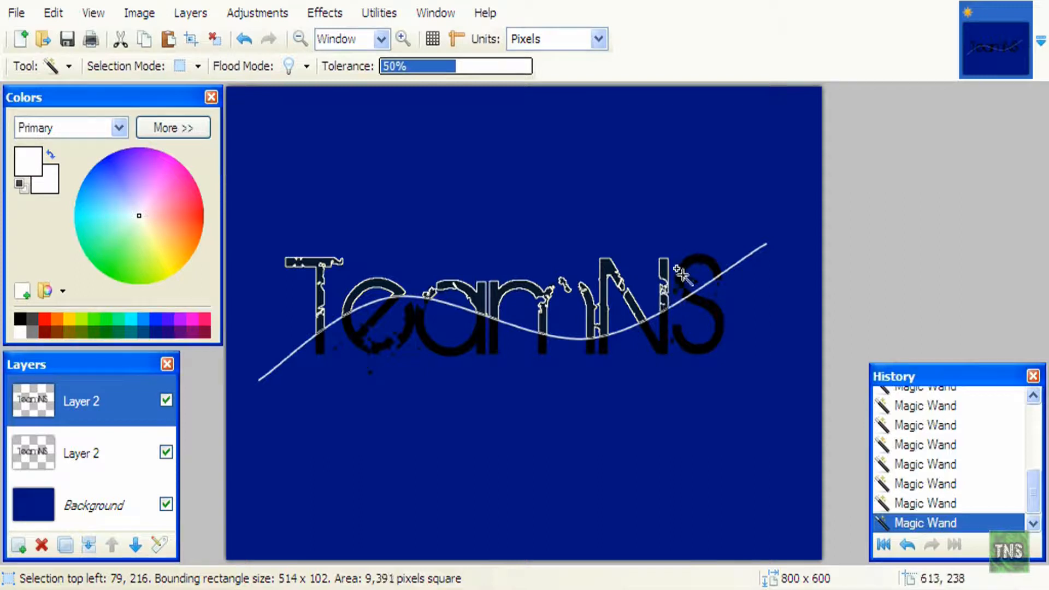
left_click(676, 290, "ctrl")
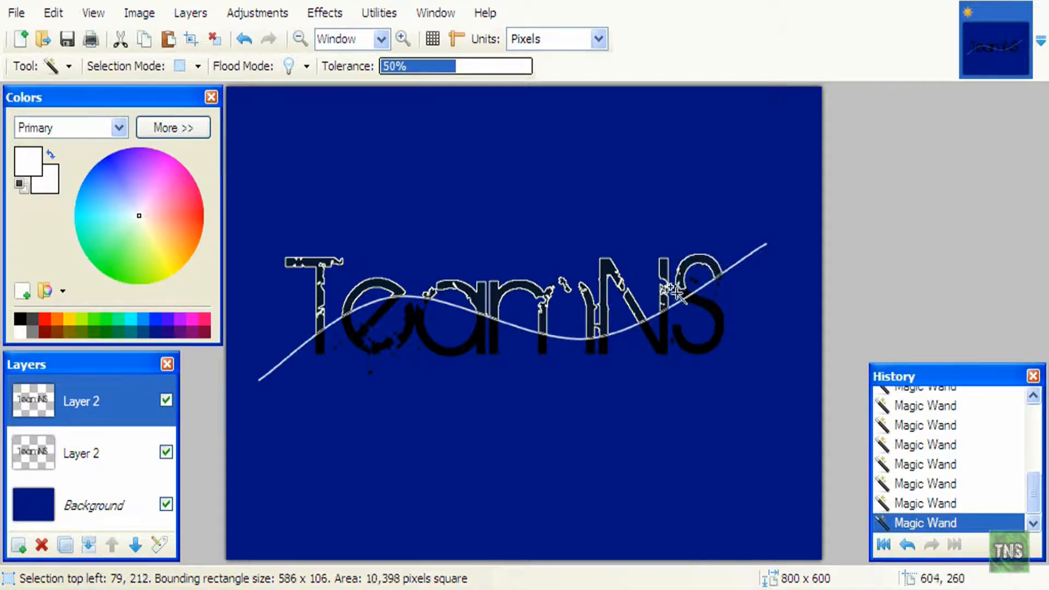
left_click(676, 290, "ctrl")
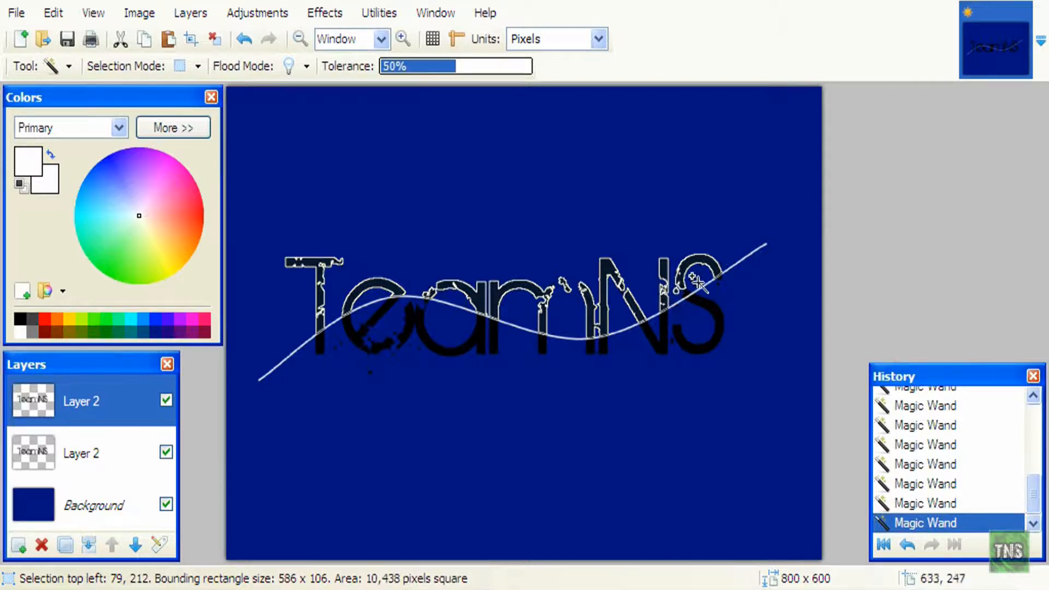
left_click(708, 292, "ctrl")
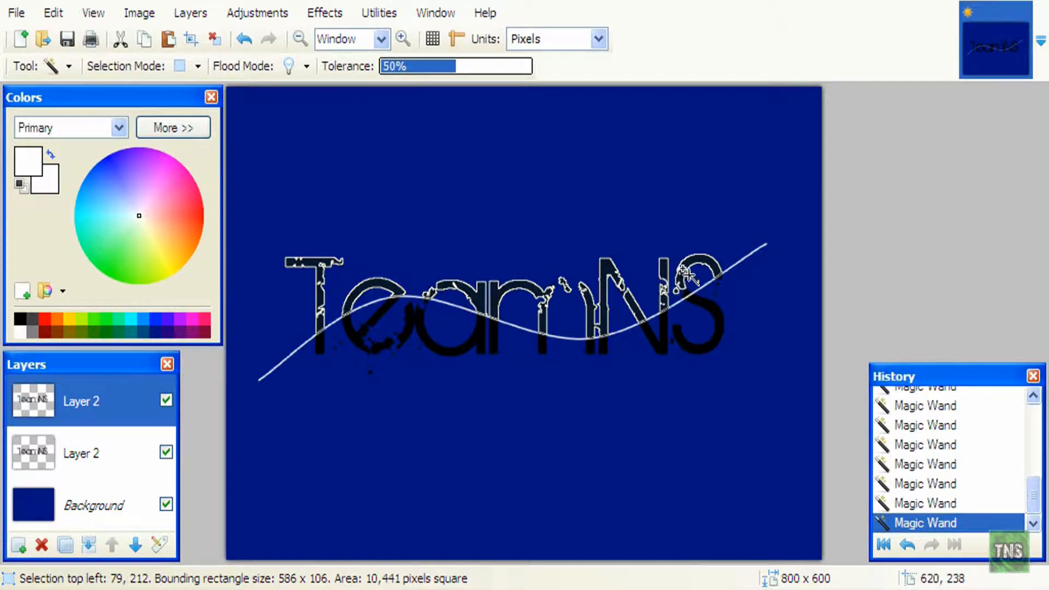
left_click(686, 274)
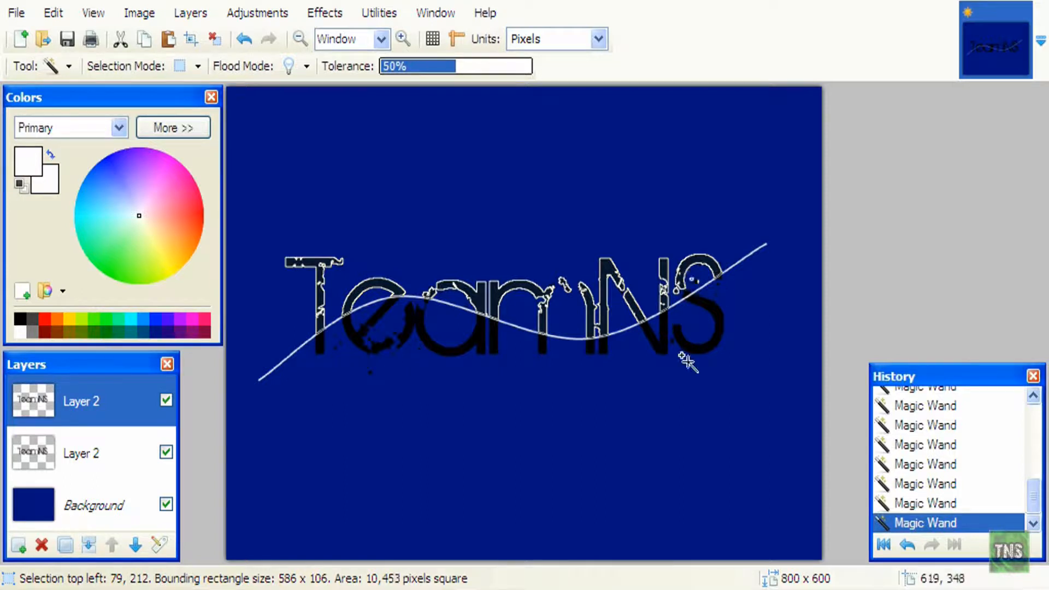
left_click(694, 280)
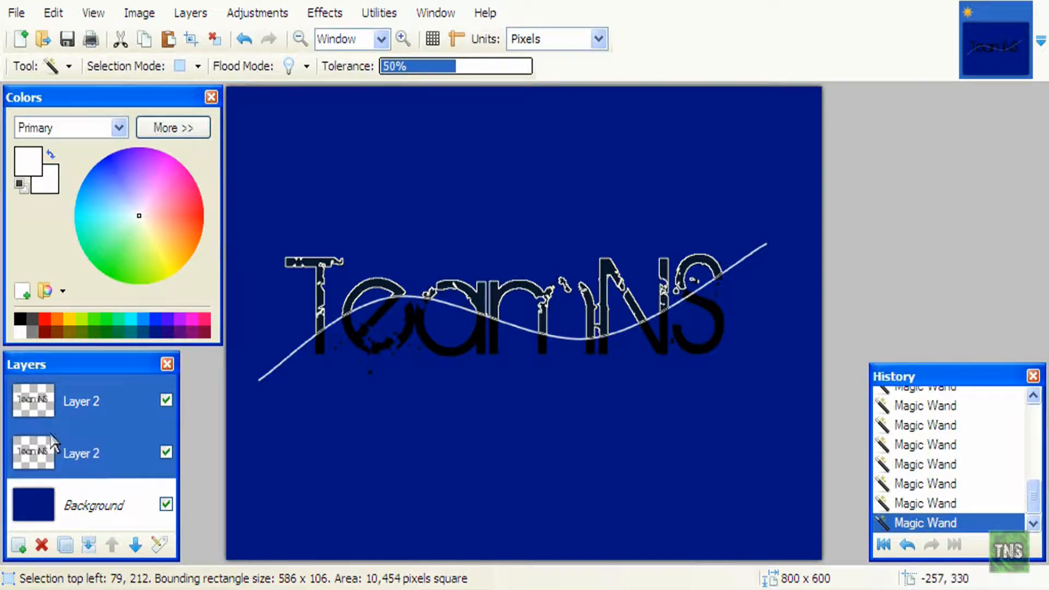
- Delete the white-curve duplicate layer while keeping the upper-letter selection active
left_click(36, 545)
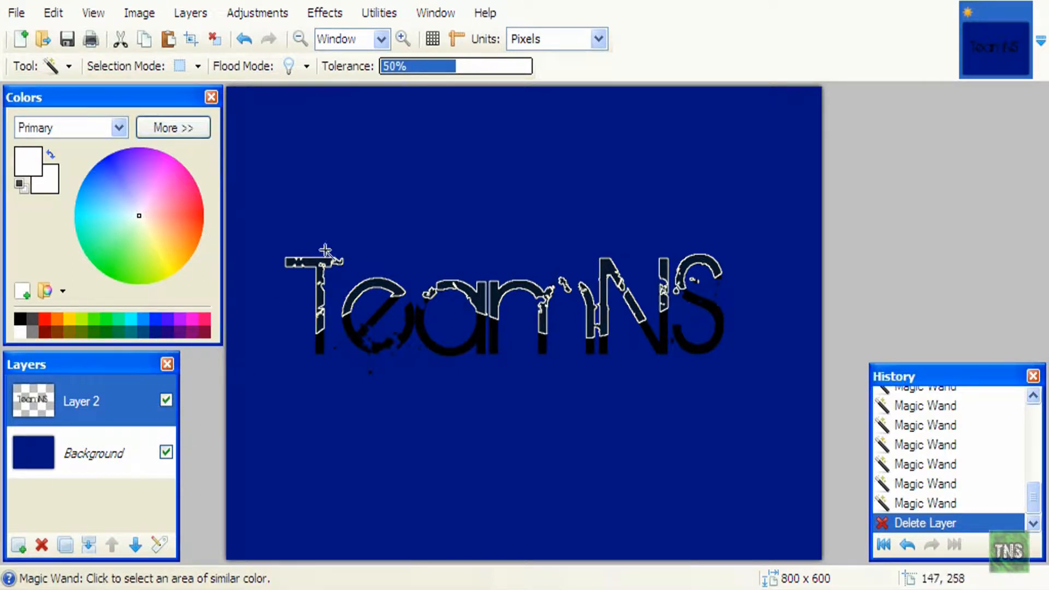
left_click(68, 66)
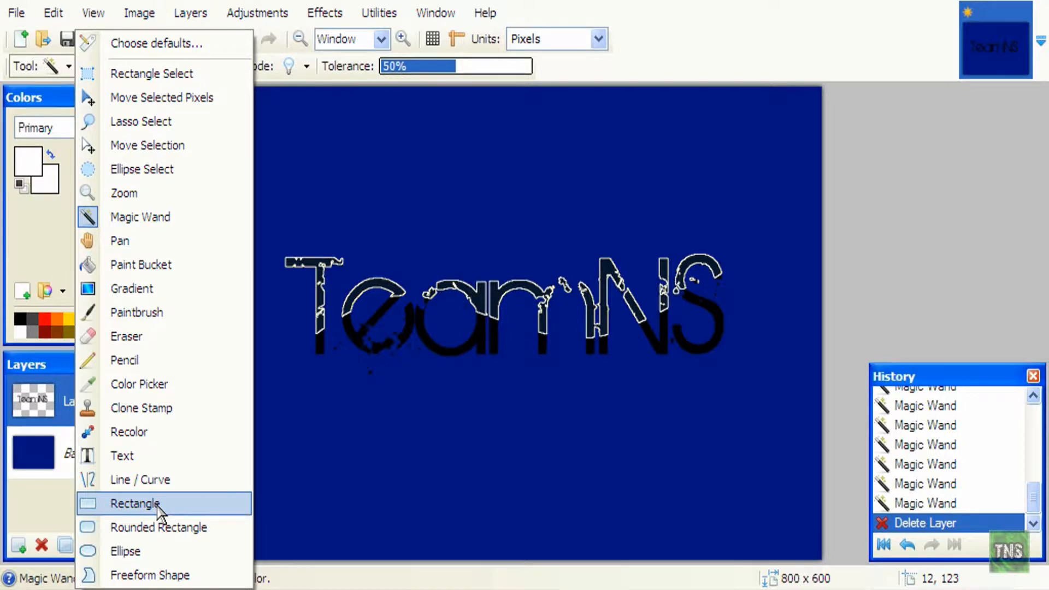
- Set the Rectangle tool to black at alpha 140 and drag a rectangle over the upper text
left_click(158, 507)
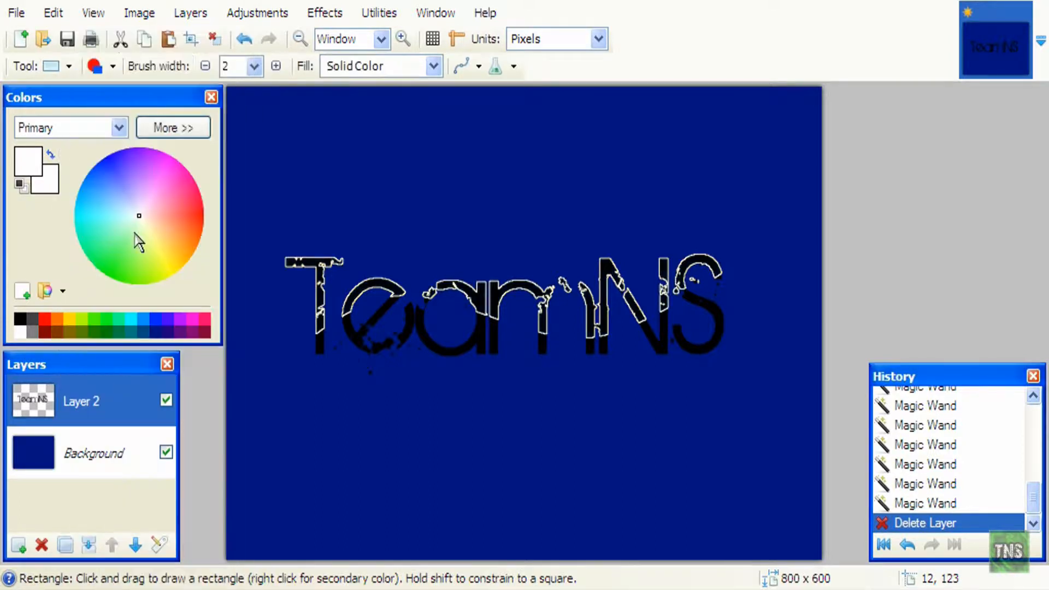
left_click(175, 128)
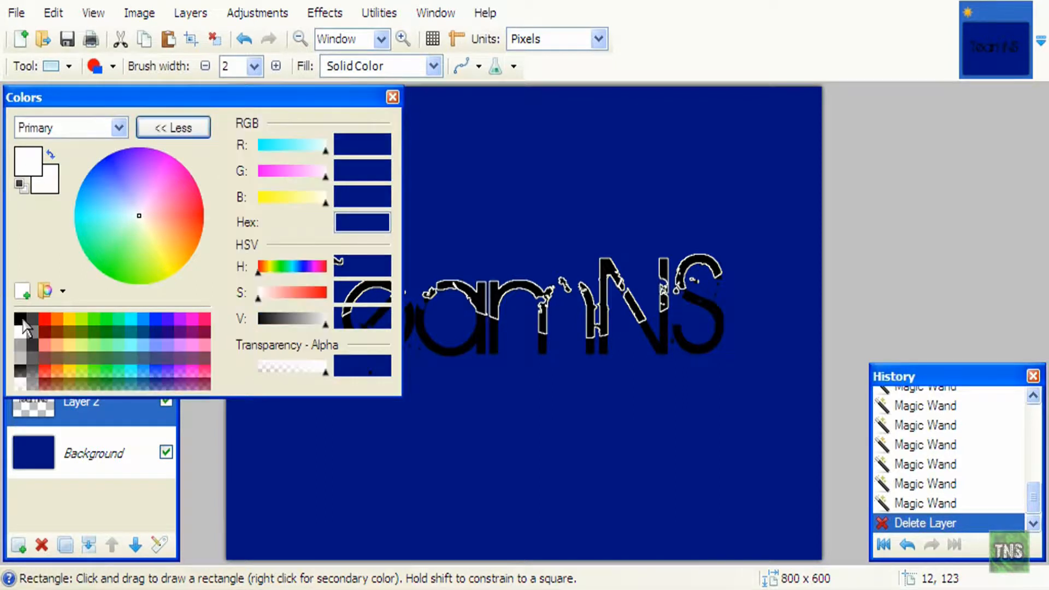
left_click(22, 321)
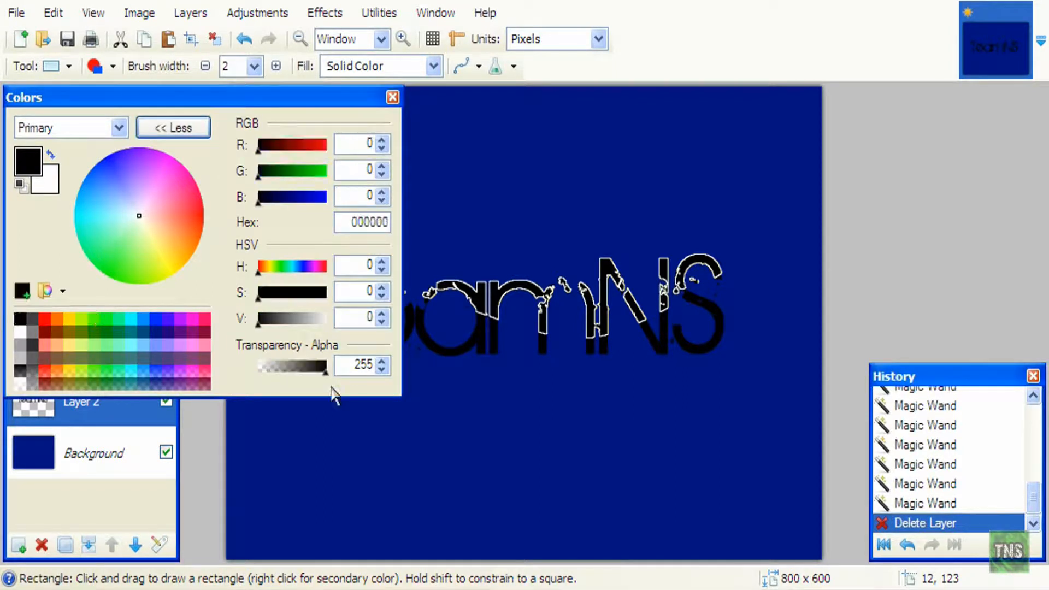
left_click_drag(323, 374, 300, 371)
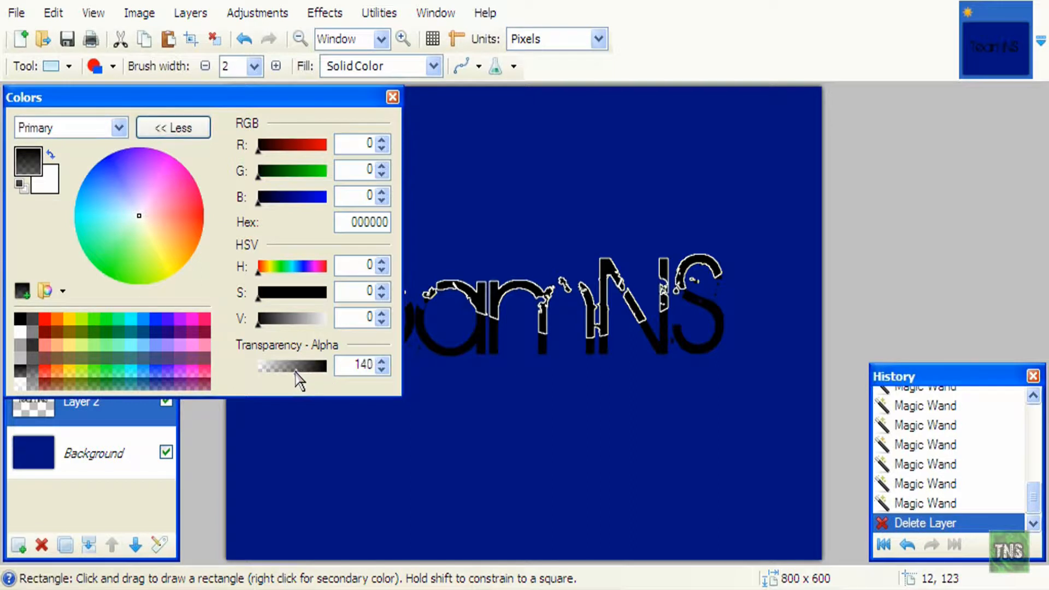
left_click(195, 138)
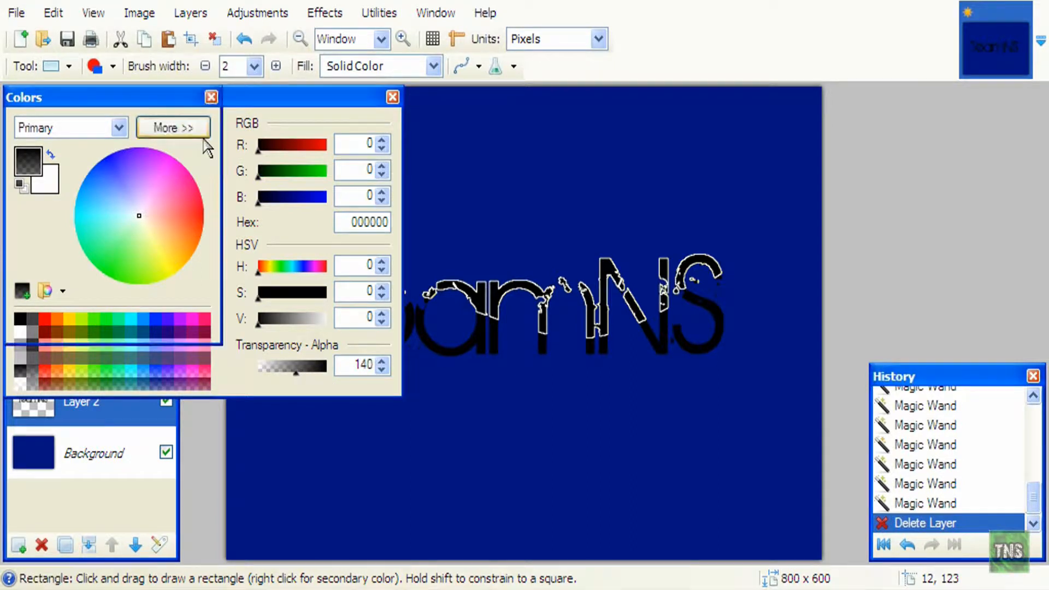
left_click(259, 207)
left_click_drag(258, 207, 921, 336)
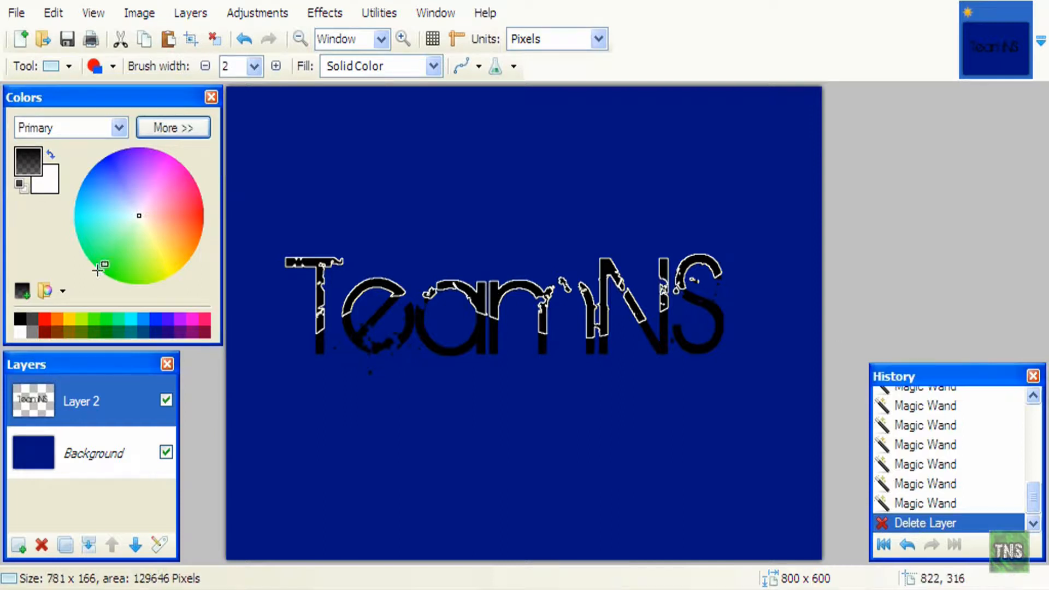
- Fill the selected letter tops with dark grey 404040 rectangles, lowering alpha to 155
left_click(32, 320)
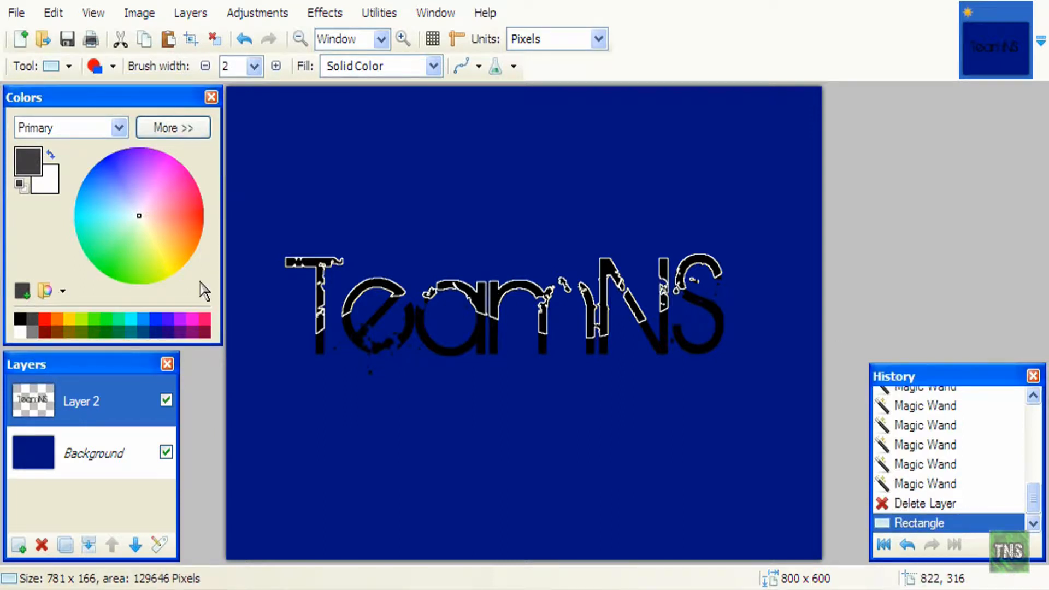
left_click_drag(515, 349, 110, 157)
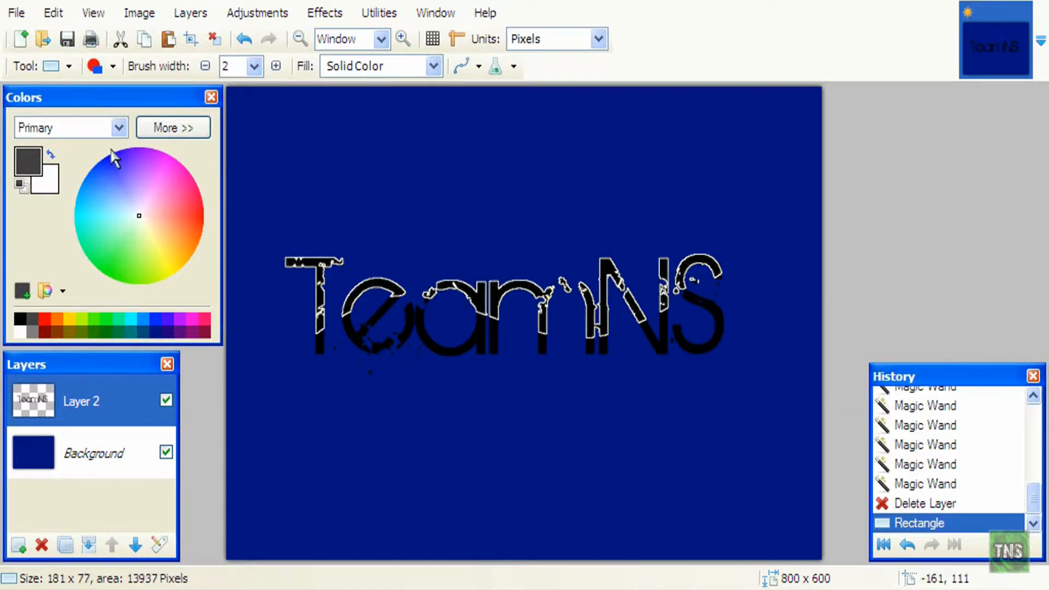
left_click(153, 130)
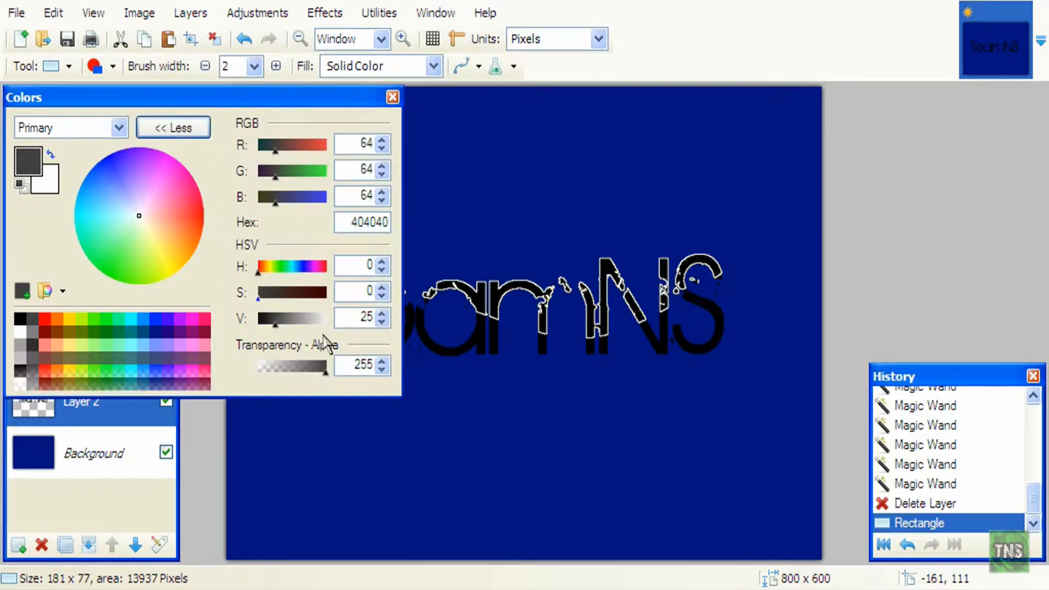
left_click_drag(328, 369, 300, 369)
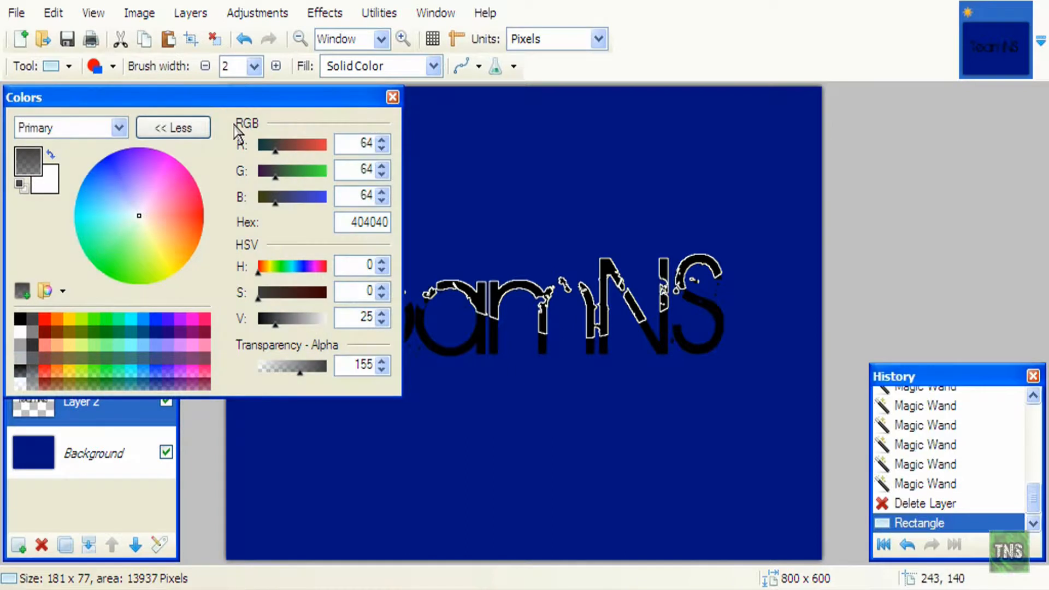
left_click(186, 130)
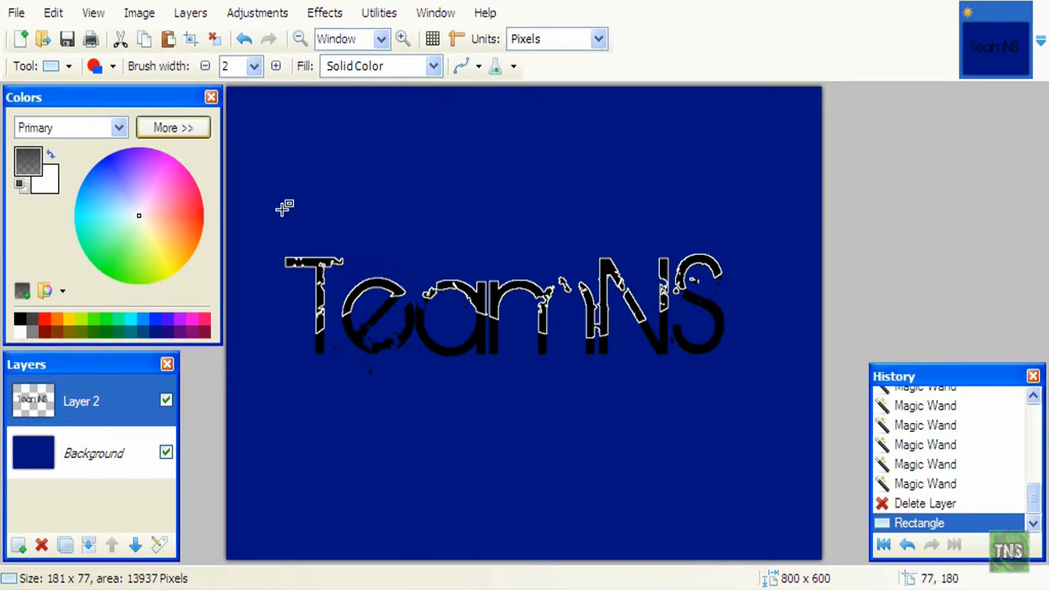
left_click_drag(250, 211, 945, 315)
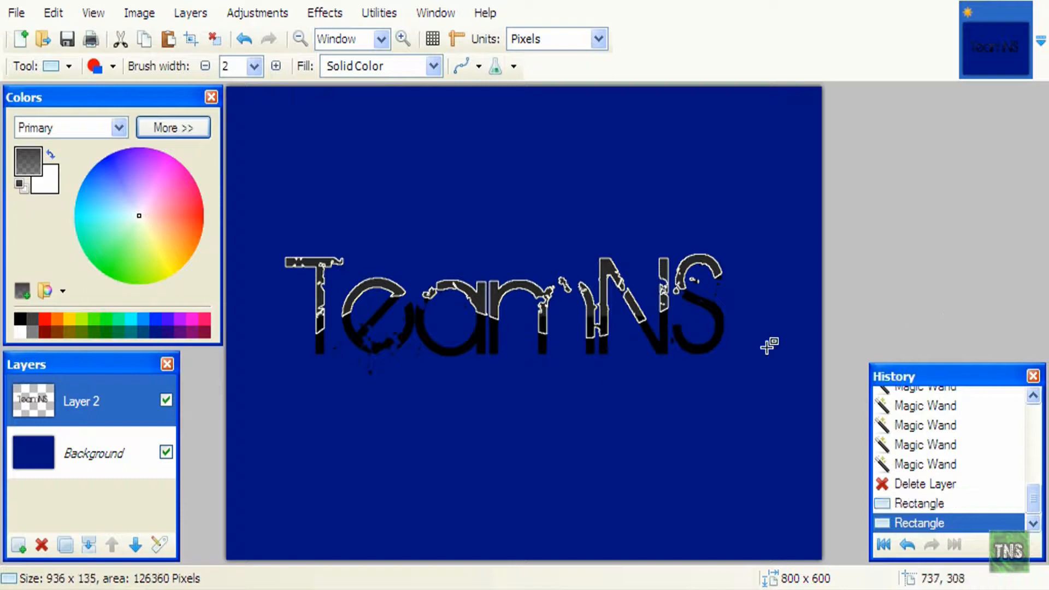
- Undo the last rectangle and redraw it in dark grey at alpha 78 across the letter tops
key("ctrl+z")
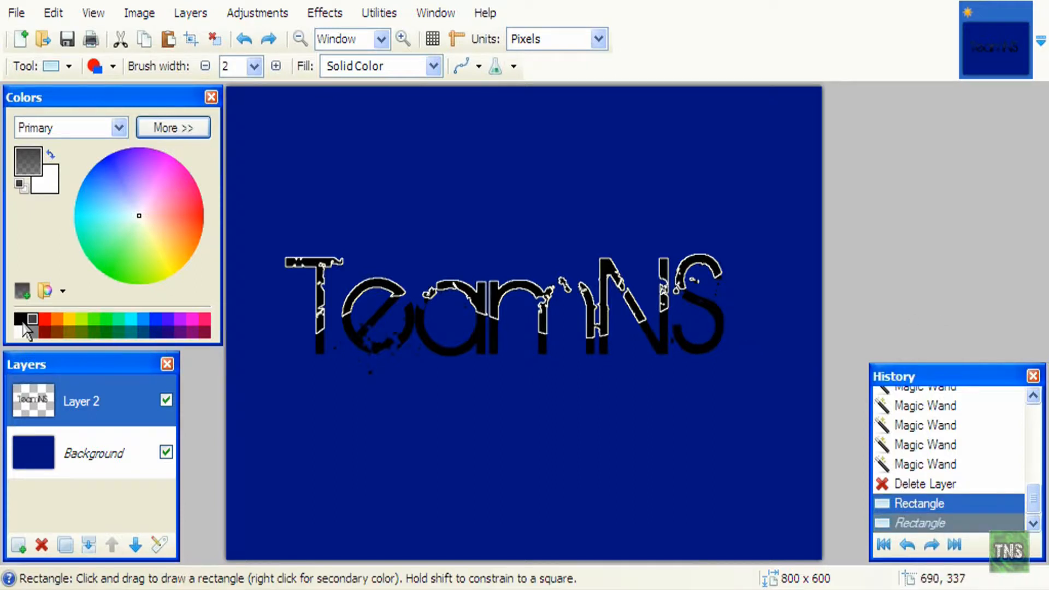
left_click(176, 124)
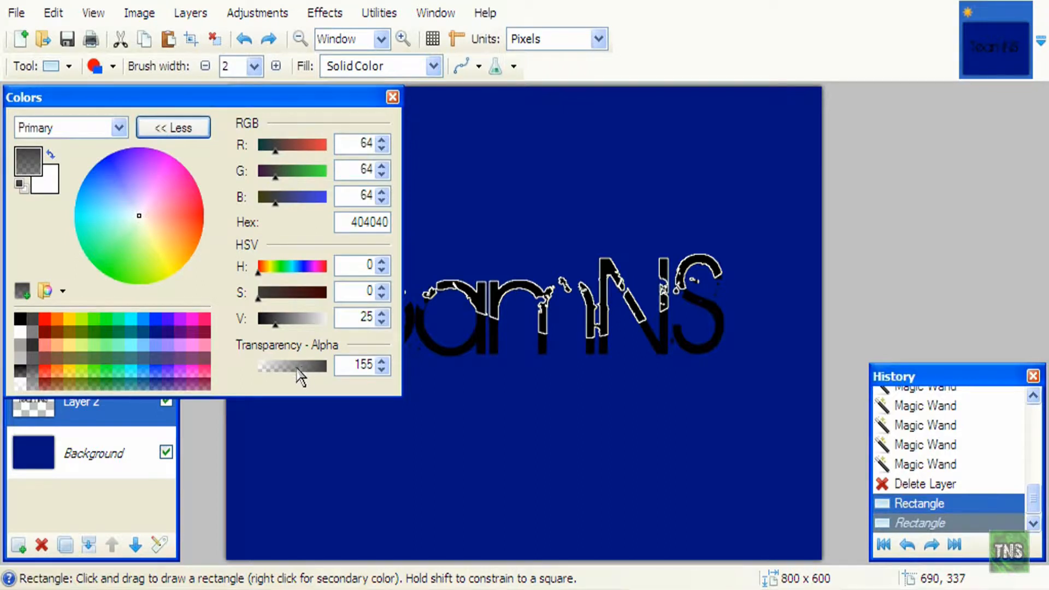
left_click_drag(301, 369, 284, 369)
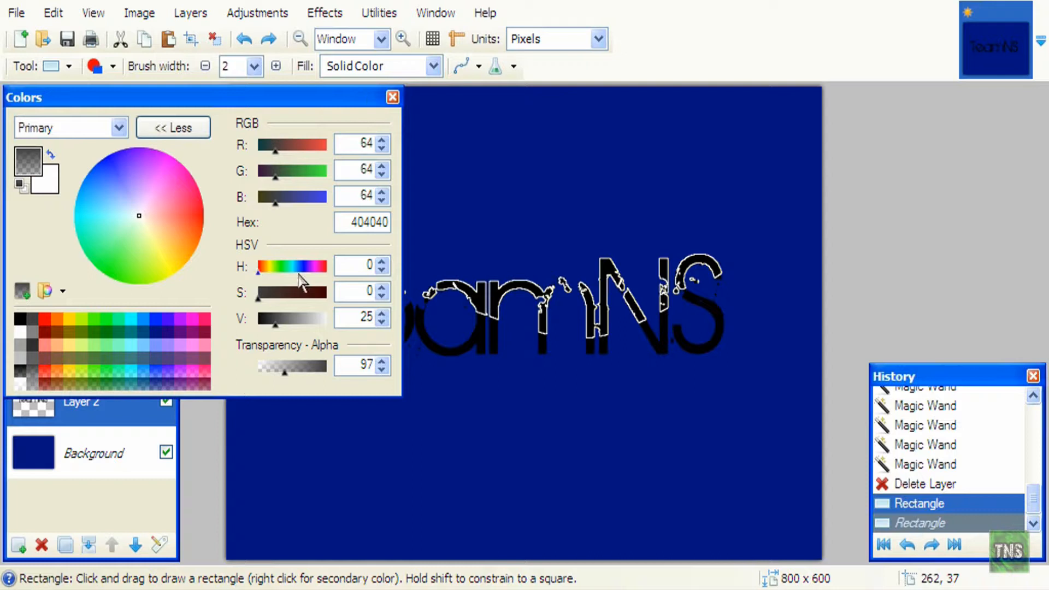
left_click_drag(288, 372, 278, 372)
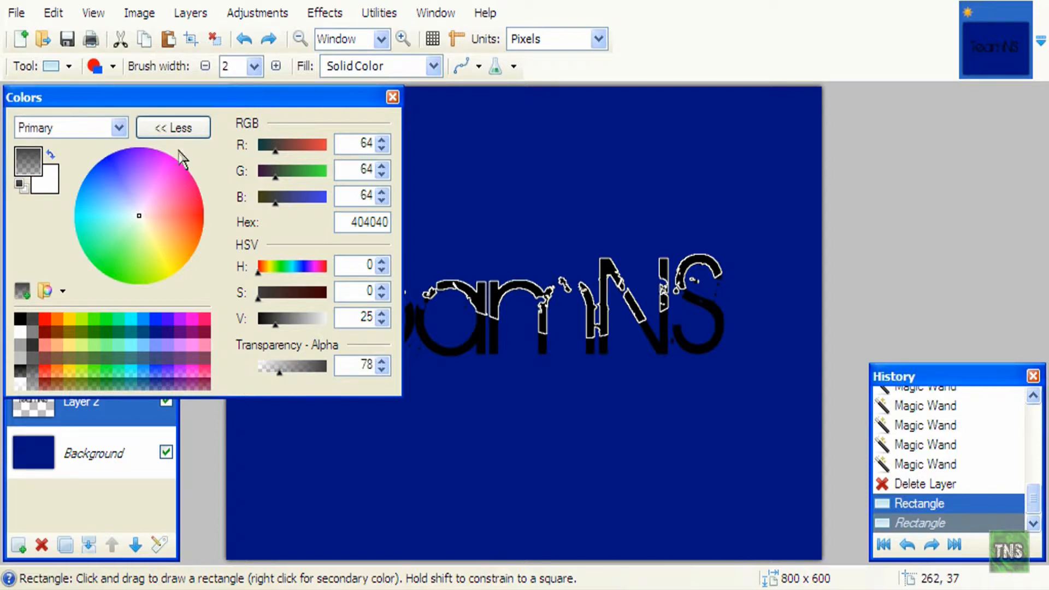
left_click(193, 131)
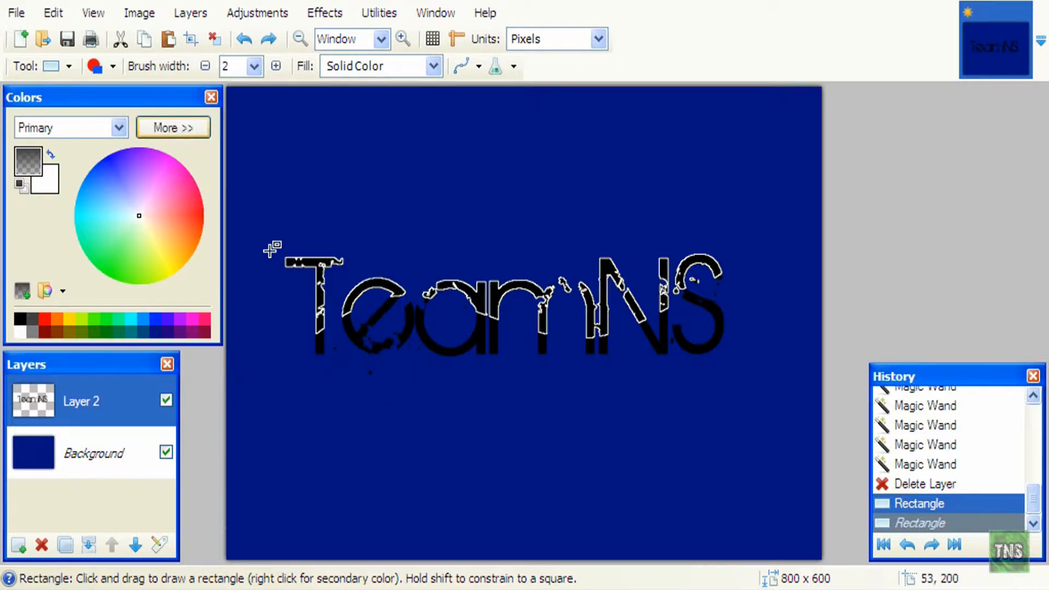
left_click_drag(413, 334, 888, 342)
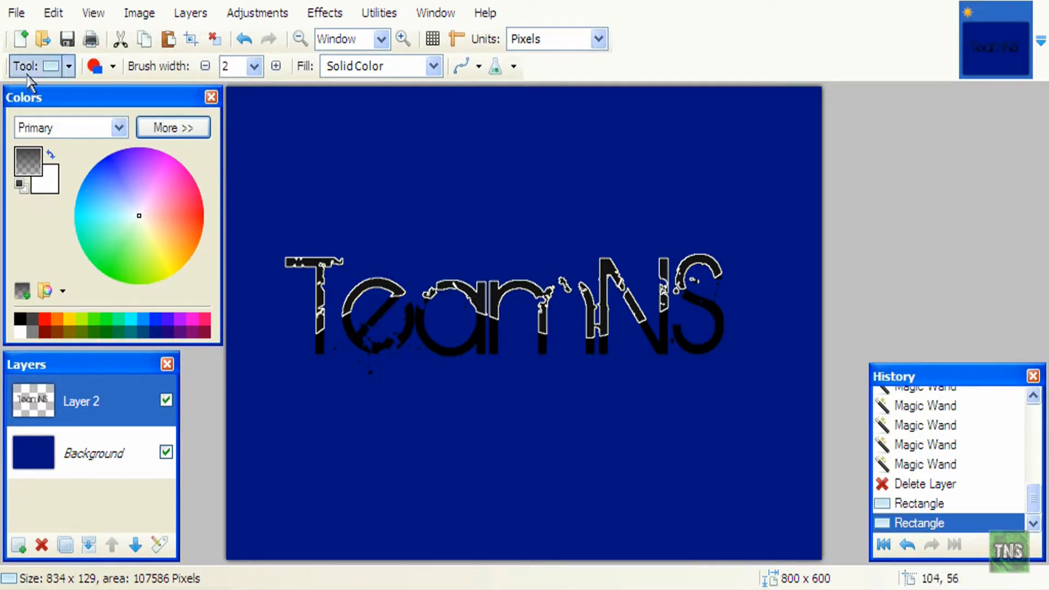
- Deselect the letters and merge the TeamNS text layer down into the Background
left_click(69, 66)
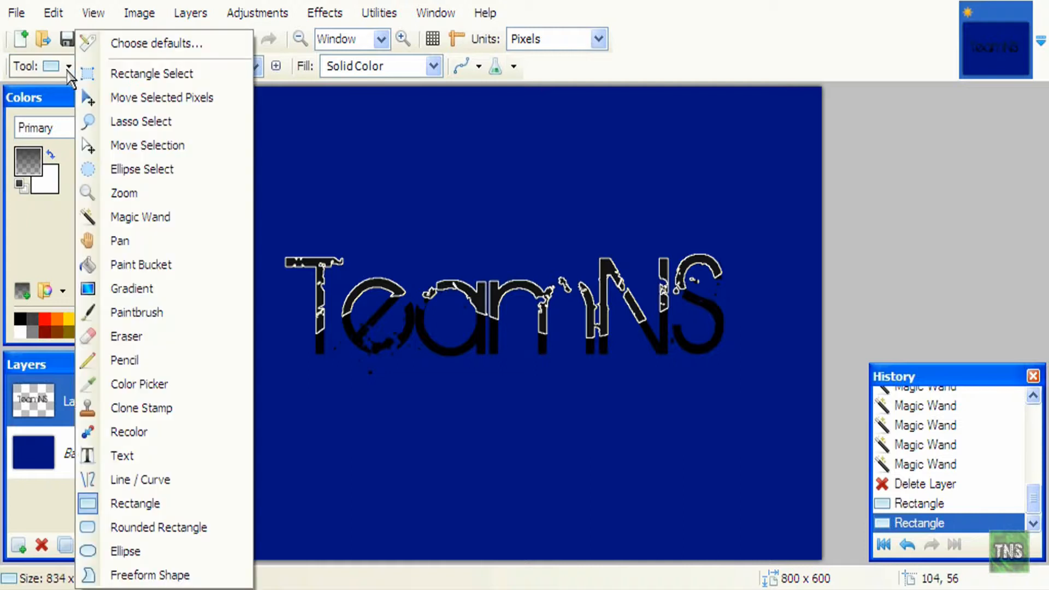
left_click(124, 73)
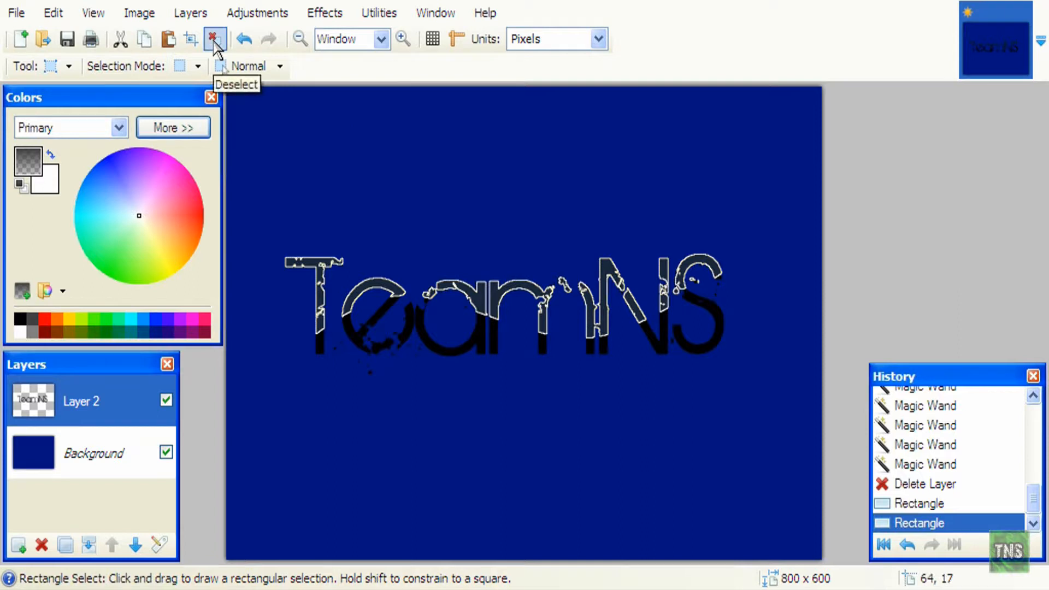
left_click(214, 43)
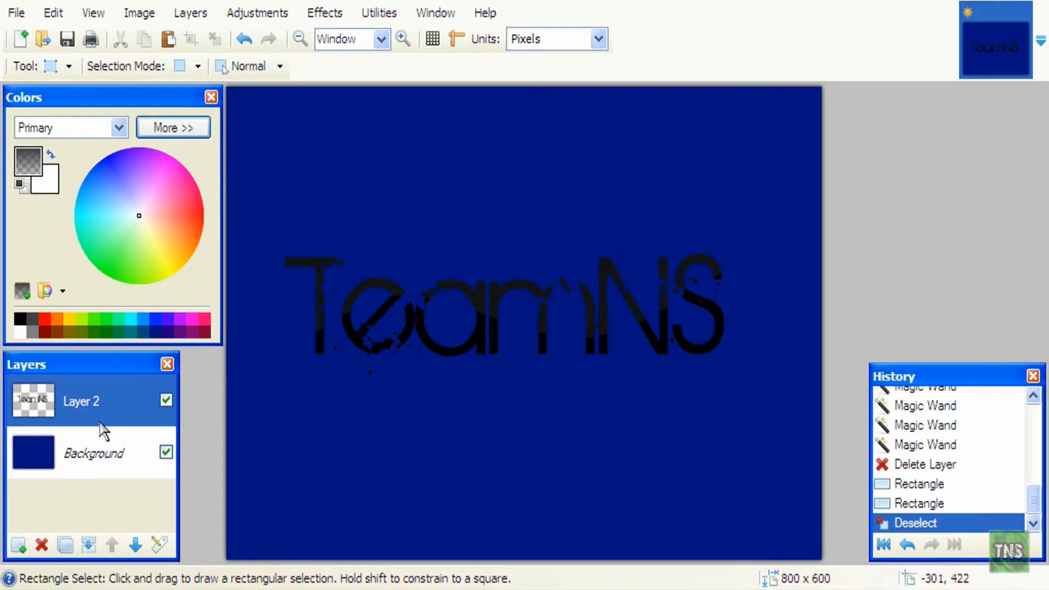
left_click(87, 545)
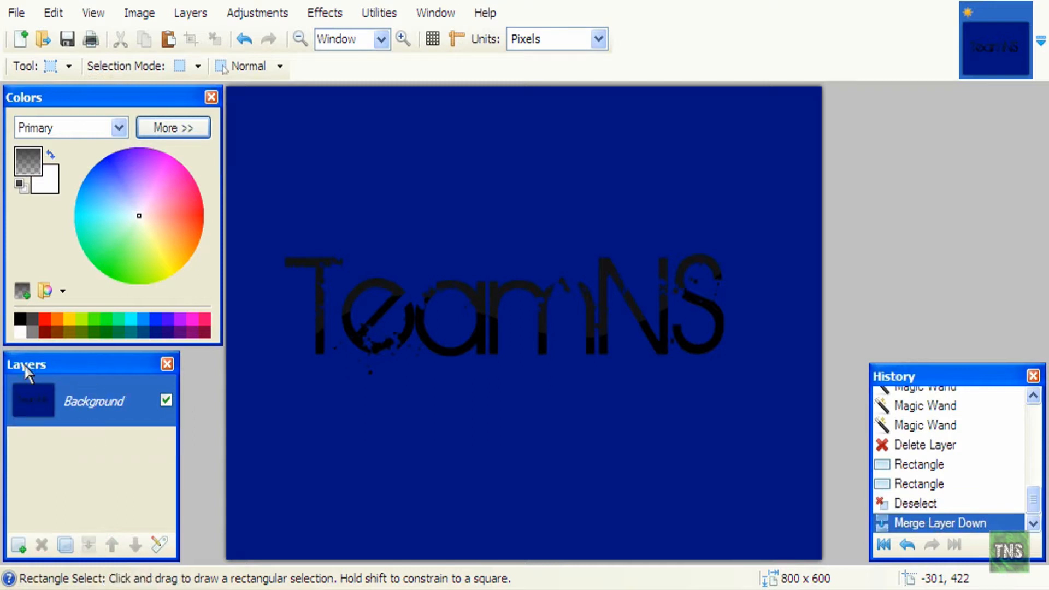
- Save As a JPEG in My Documents under a new file name at quality 100
left_click(14, 14)
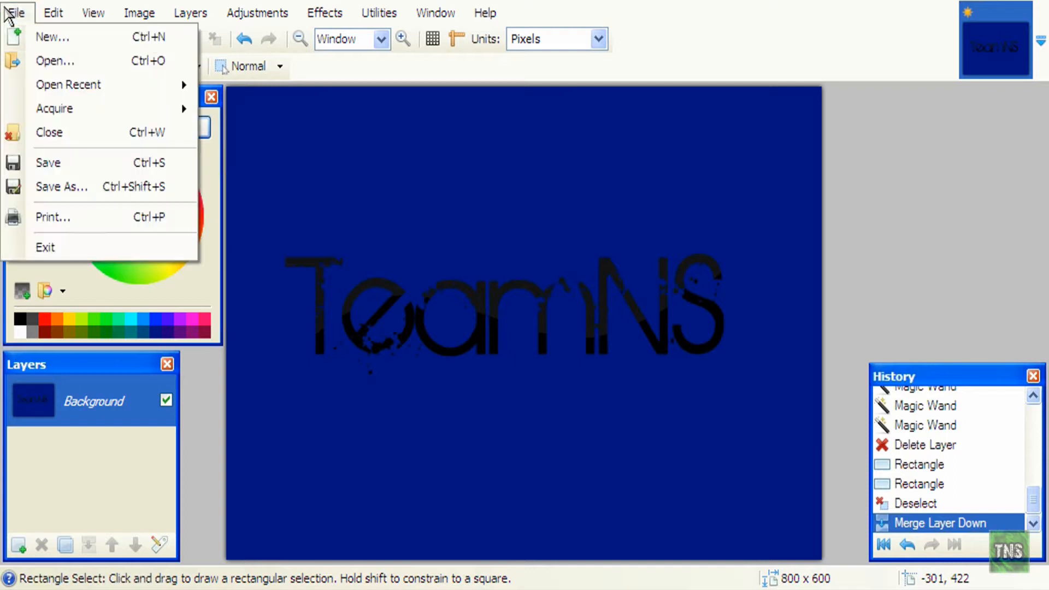
left_click(82, 187)
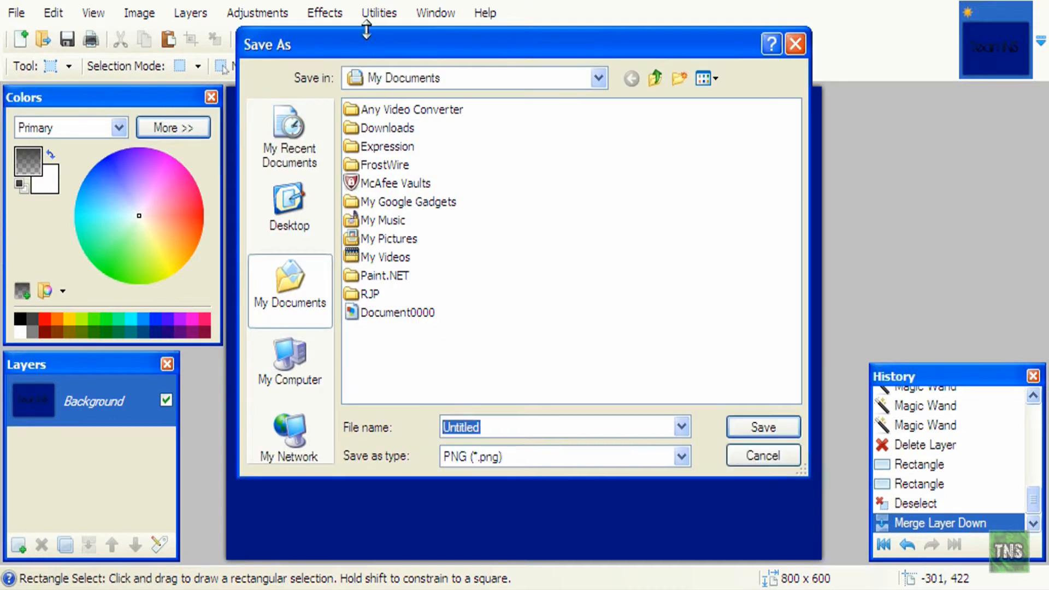
left_click(508, 454)
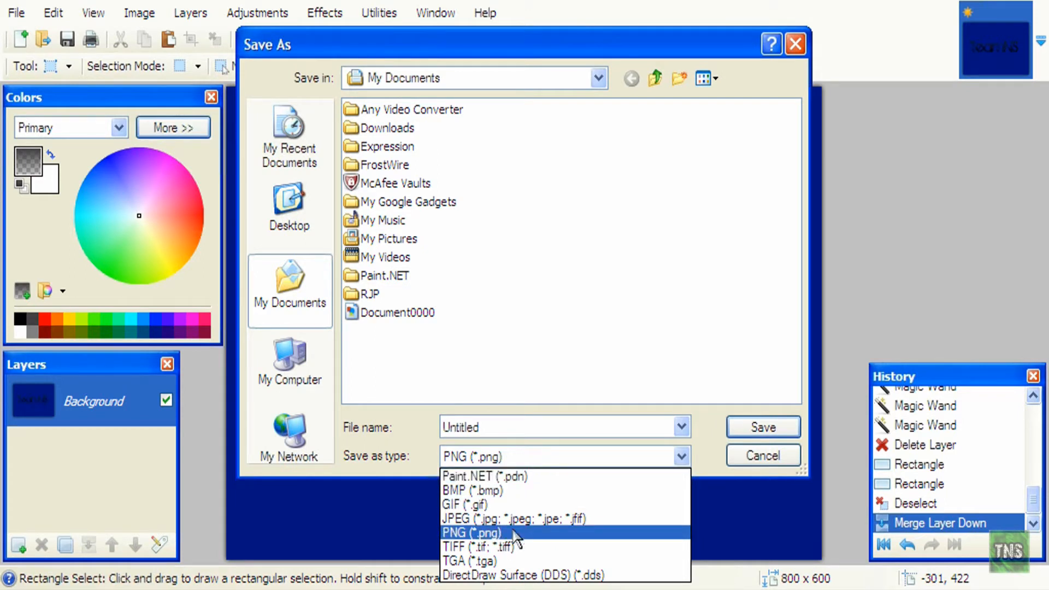
left_click(486, 519)
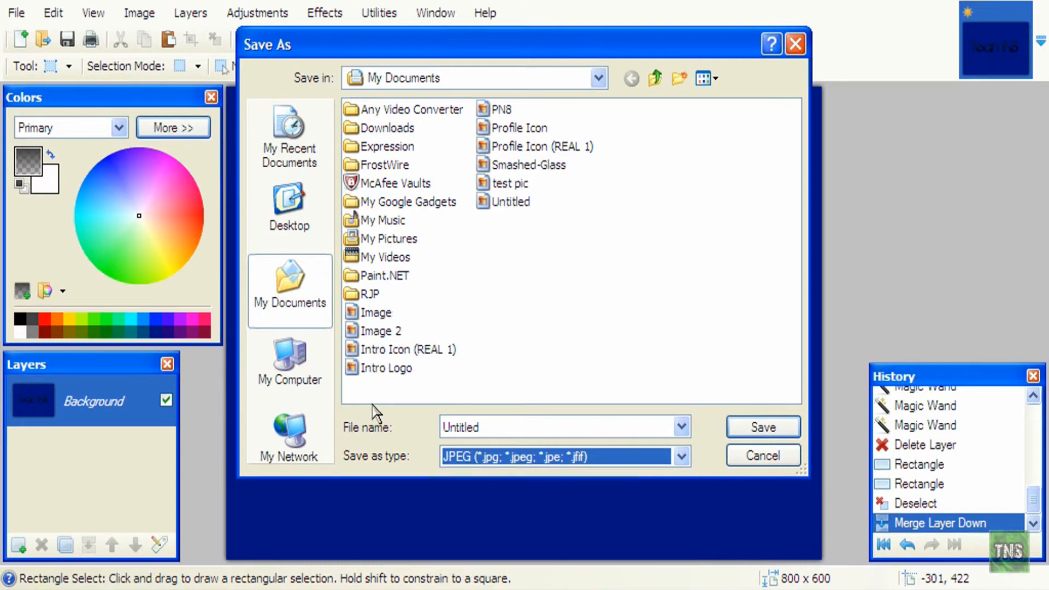
left_click(502, 422)
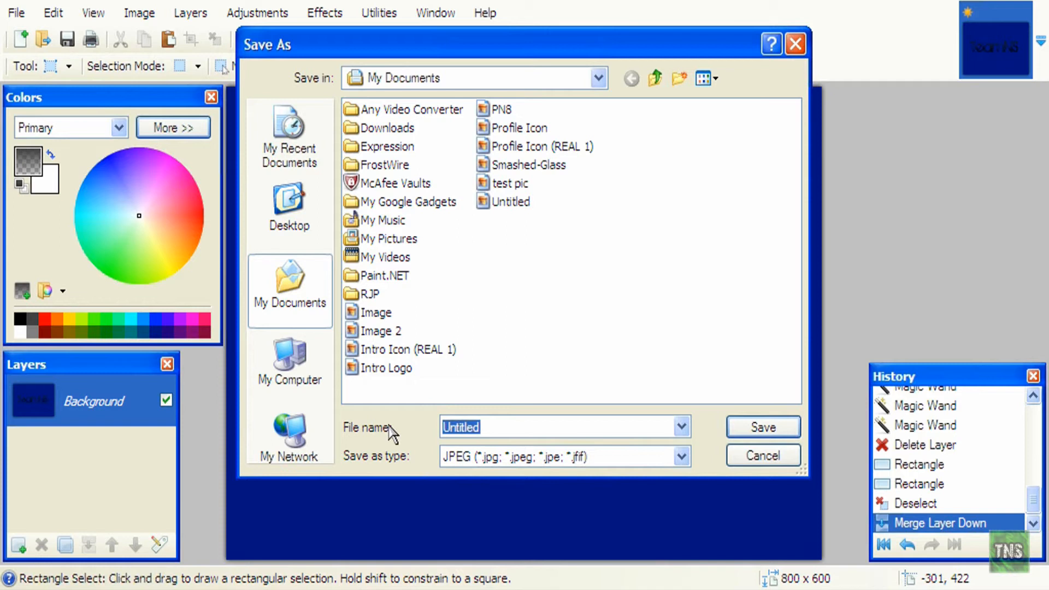
type("iSMOKgoky")
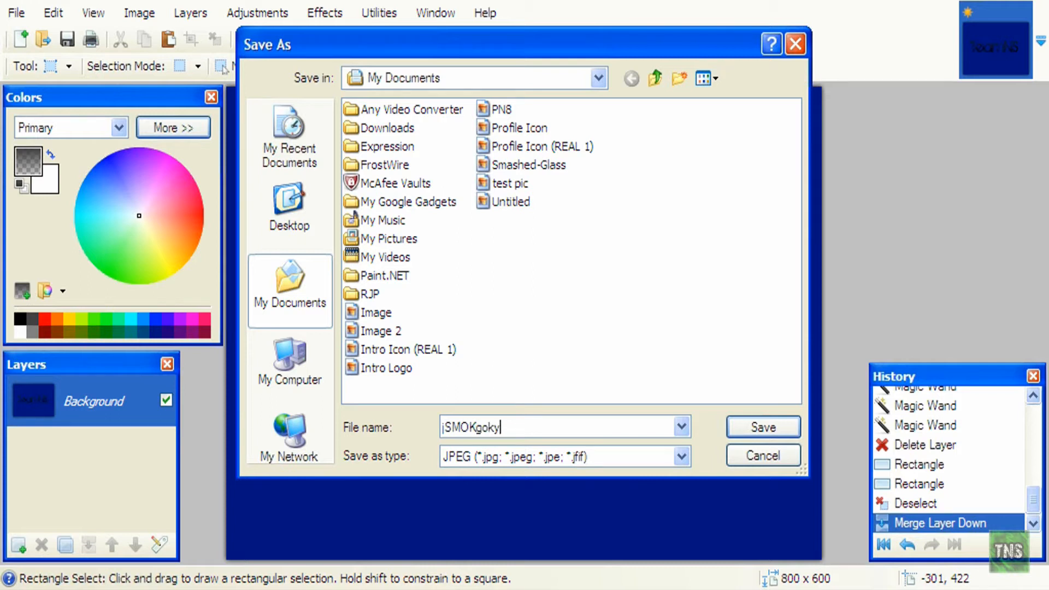
left_click(765, 428)
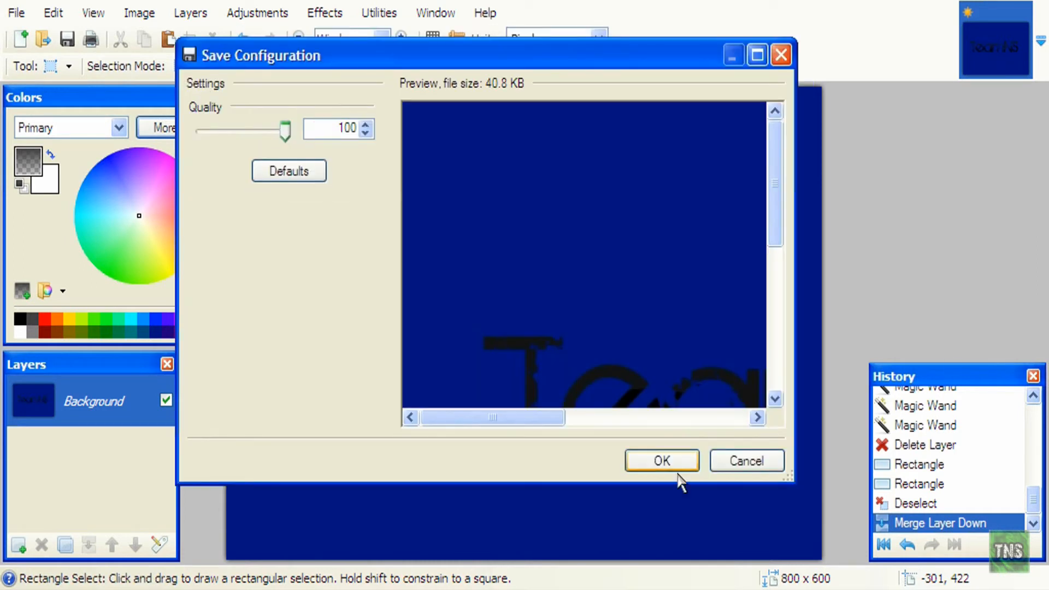
left_click(670, 464)
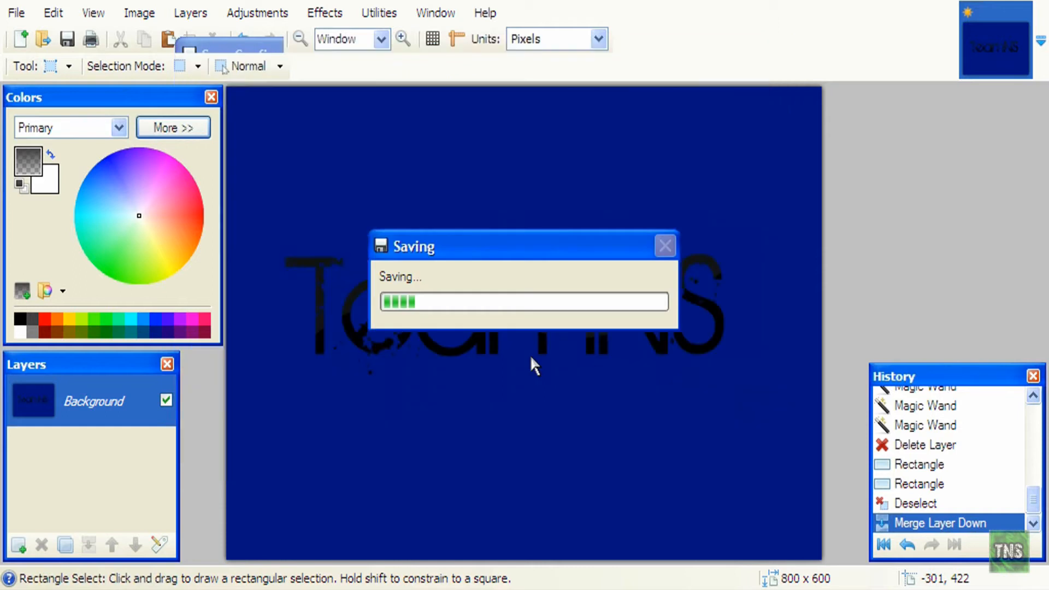